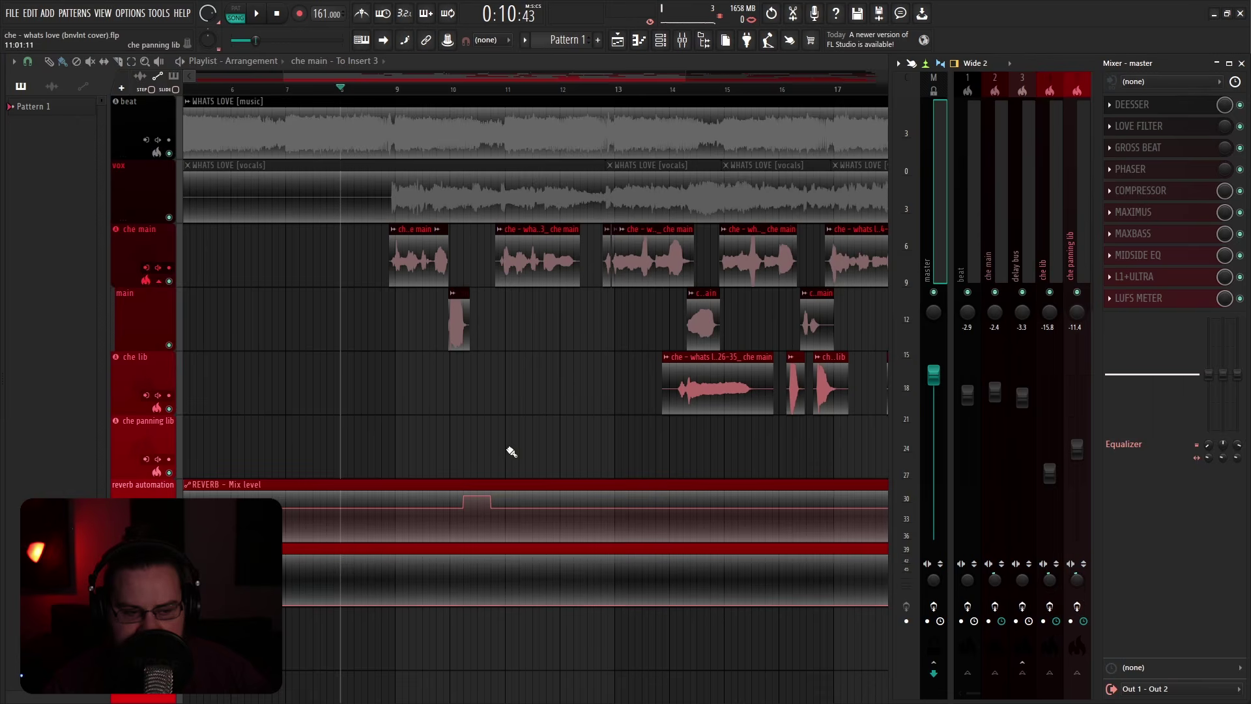
# Step: Play the arrangement before the first vocals with the mixer hidden, and select the master mixer track
pyautogui.press('F9')
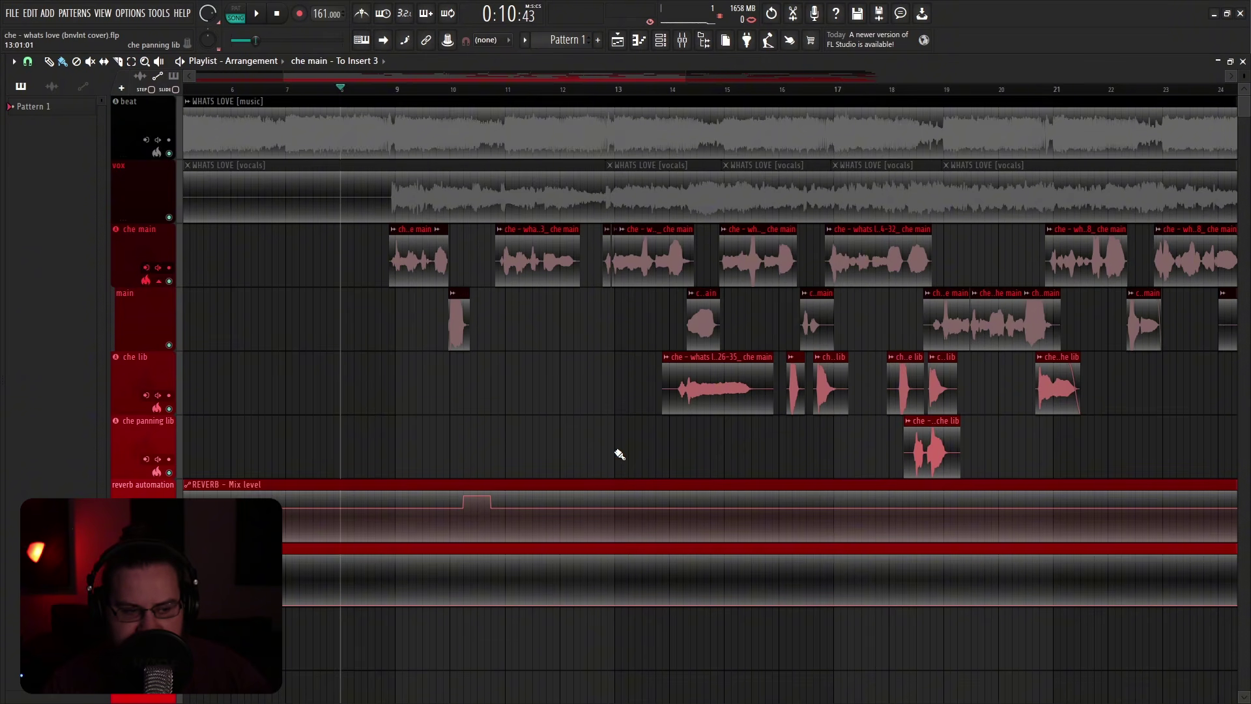
pyautogui.press('space')
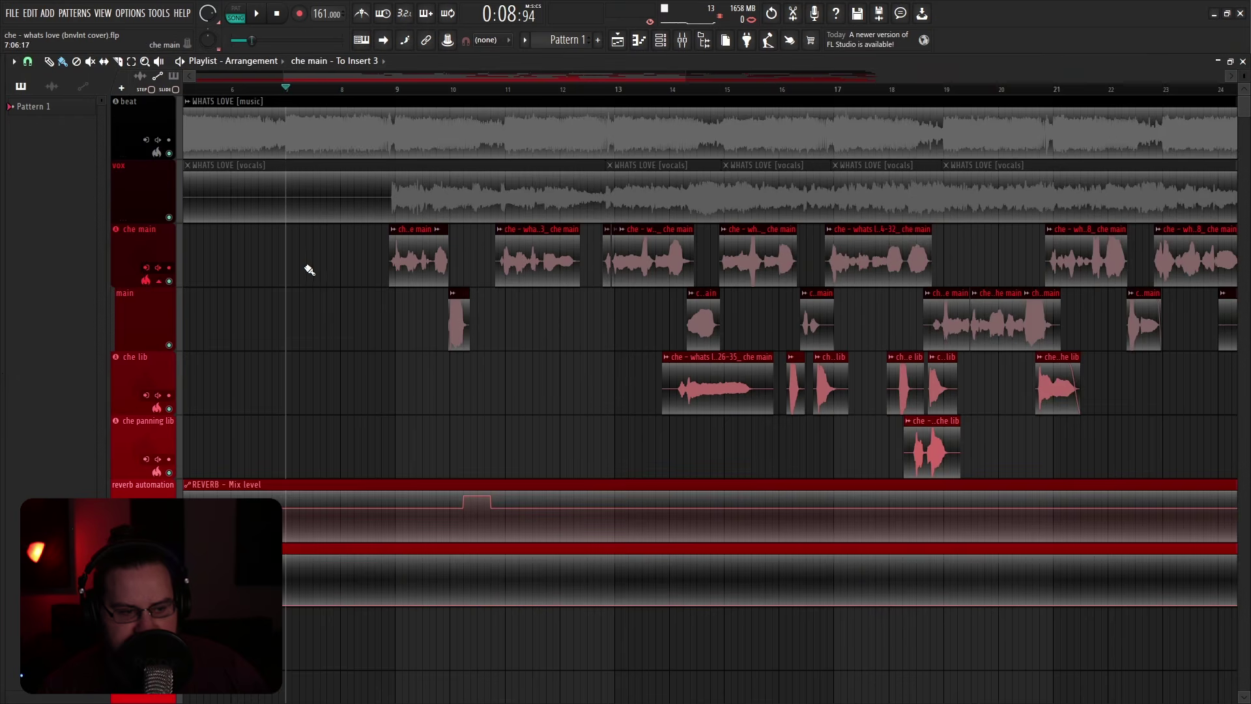
pyautogui.scroll(3, 307, 271)
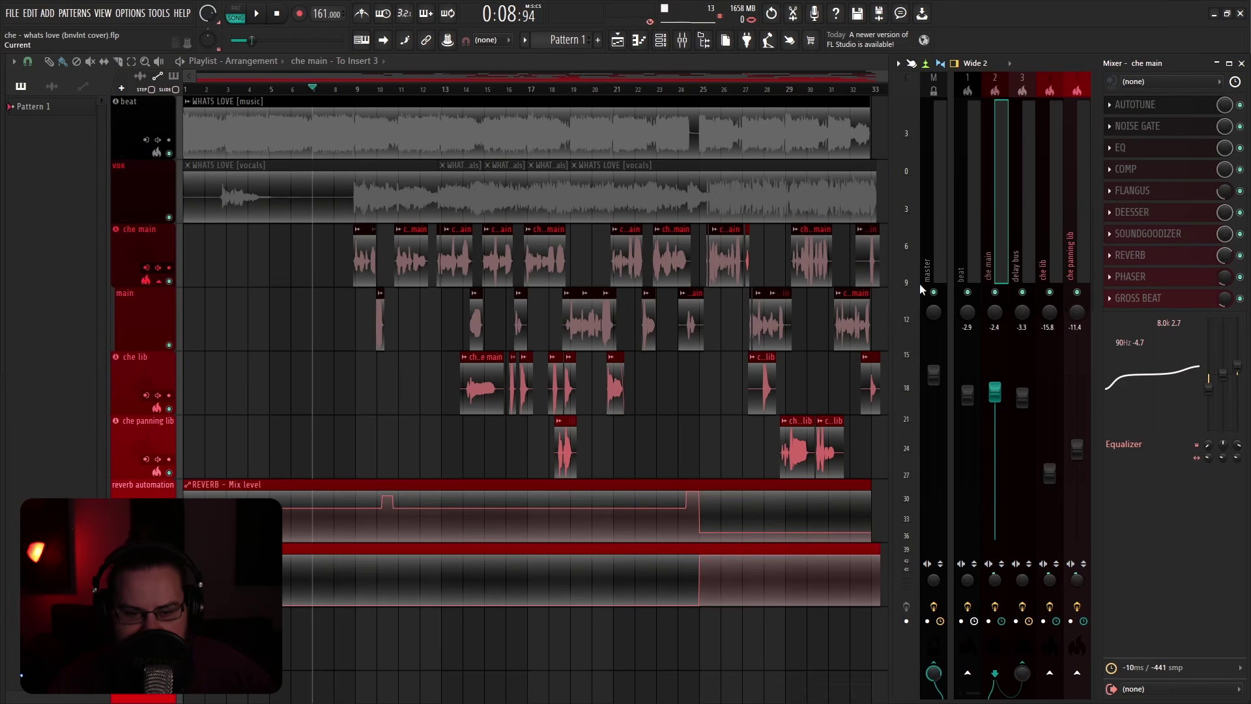
pyautogui.click(933, 252)
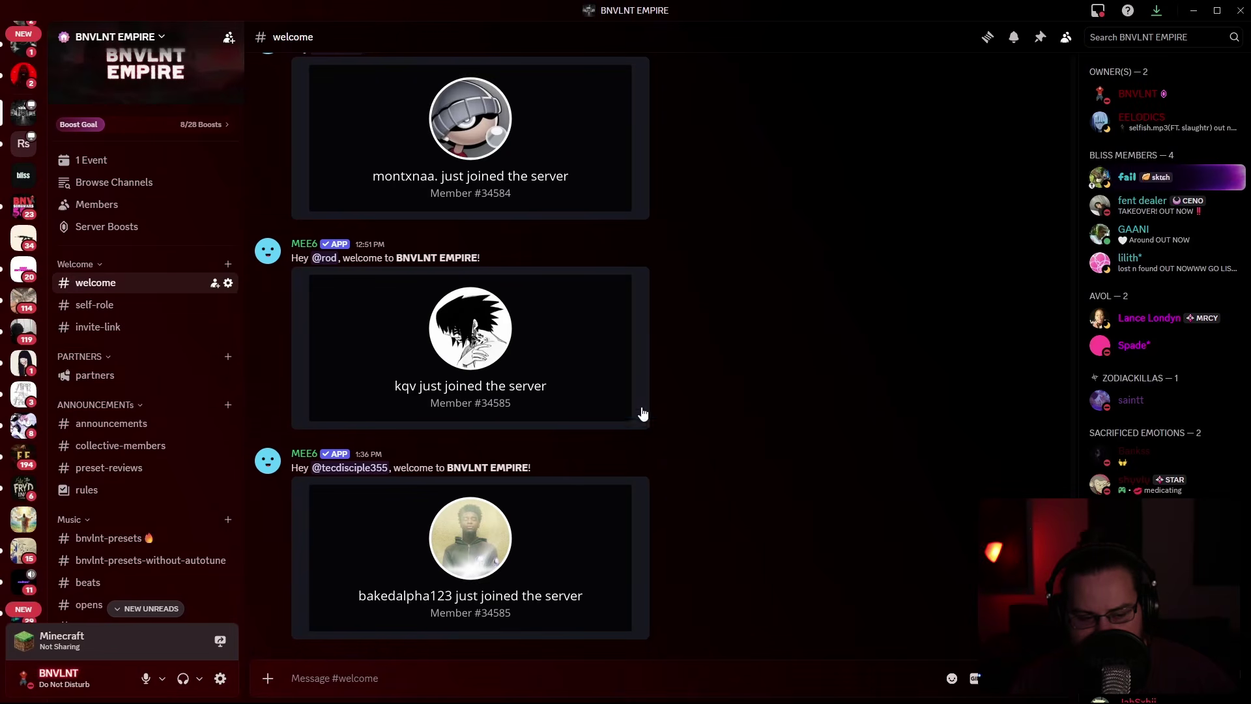
# Step: In Discord, open the bnvlnt-presets channel and browse the posted preset files
pyautogui.click(163, 542)
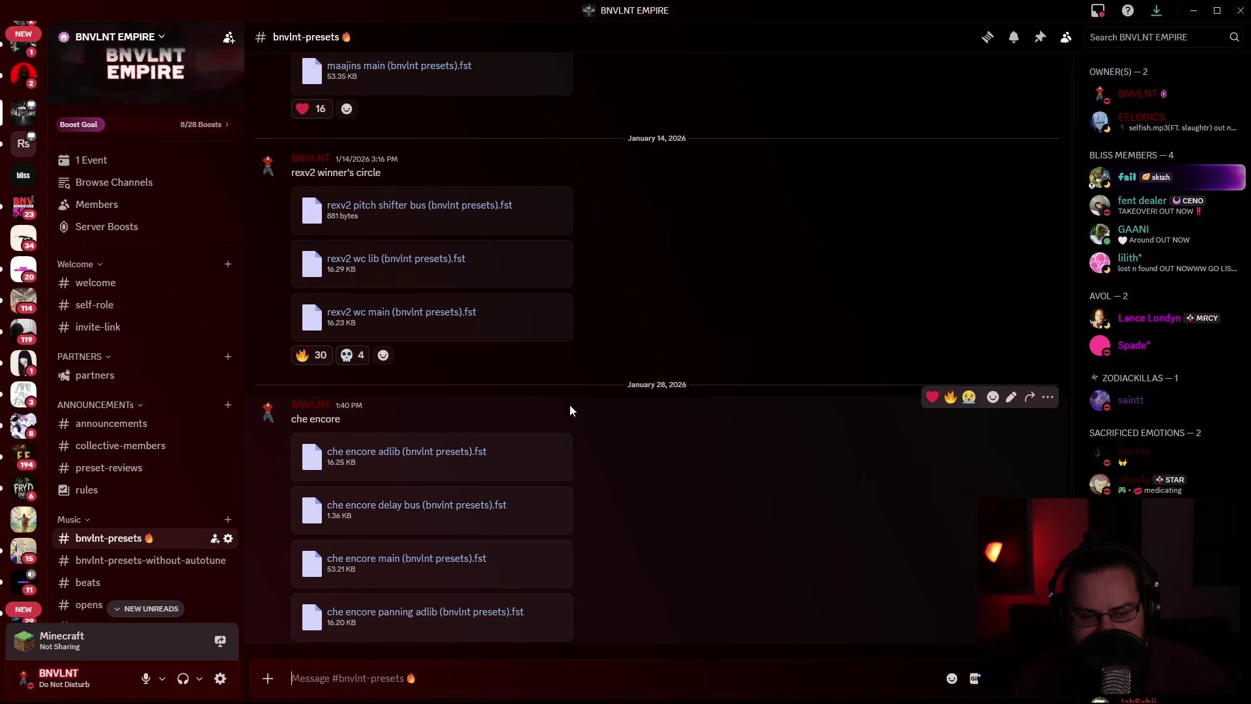
pyautogui.scroll(15, 651, 424)
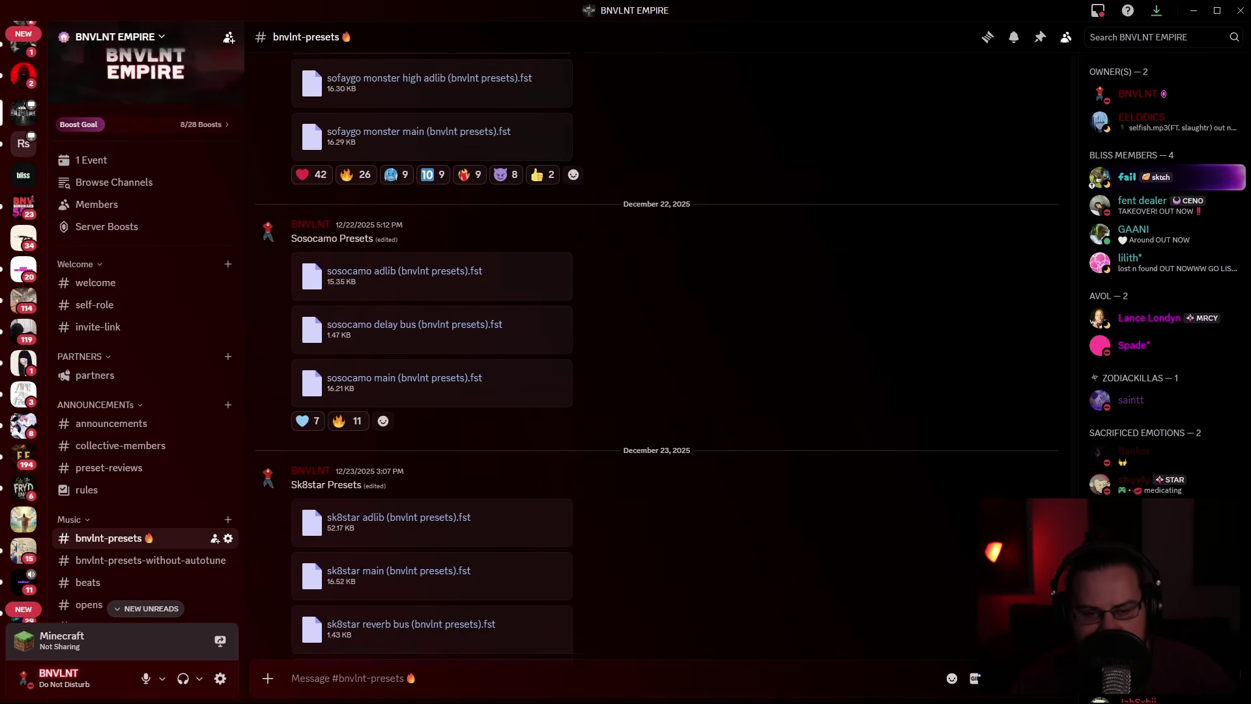
pyautogui.moveTo(1075, 514); pyautogui.dragTo(1109, 356)
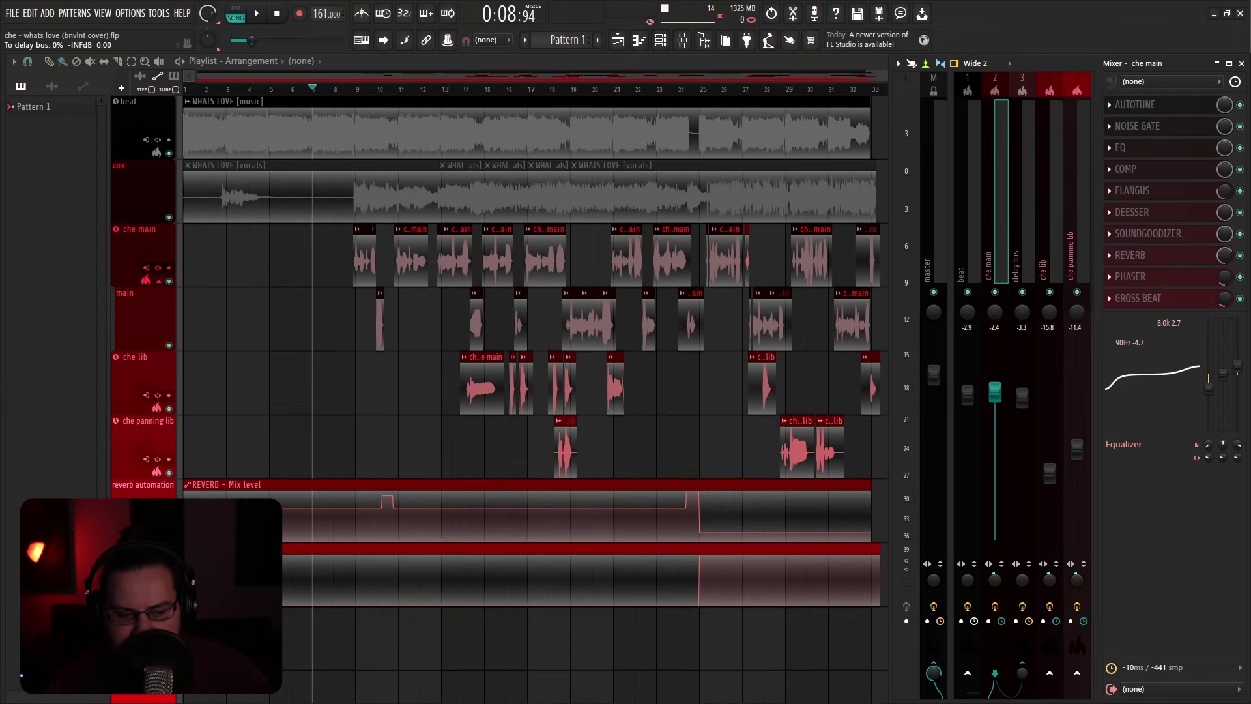
# Step: In FL Studio, try an automation clip with one added point for che main's delay bus send level, and undo it
pyautogui.rightClick(1022, 680)
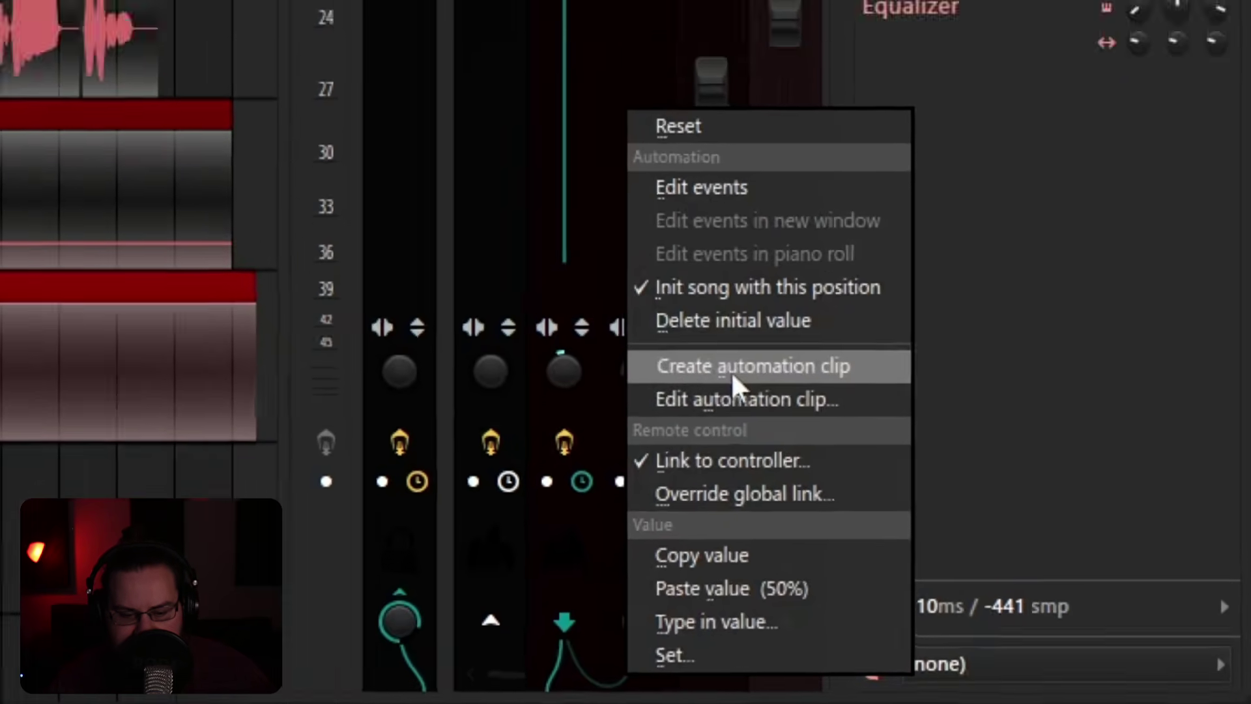
pyautogui.click(1107, 579)
pyautogui.rightClick(417, 368)
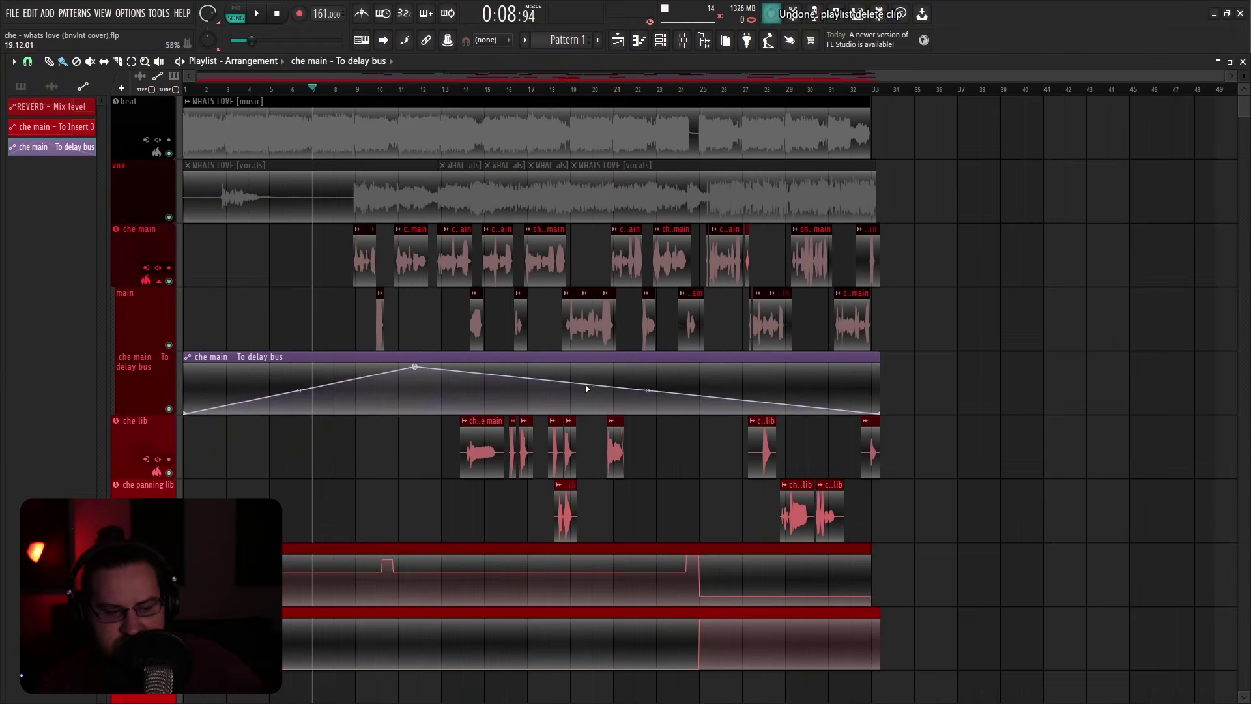
pyautogui.hotkey('ctrl', 'z')
pyautogui.hotkey('ctrl', 'z')
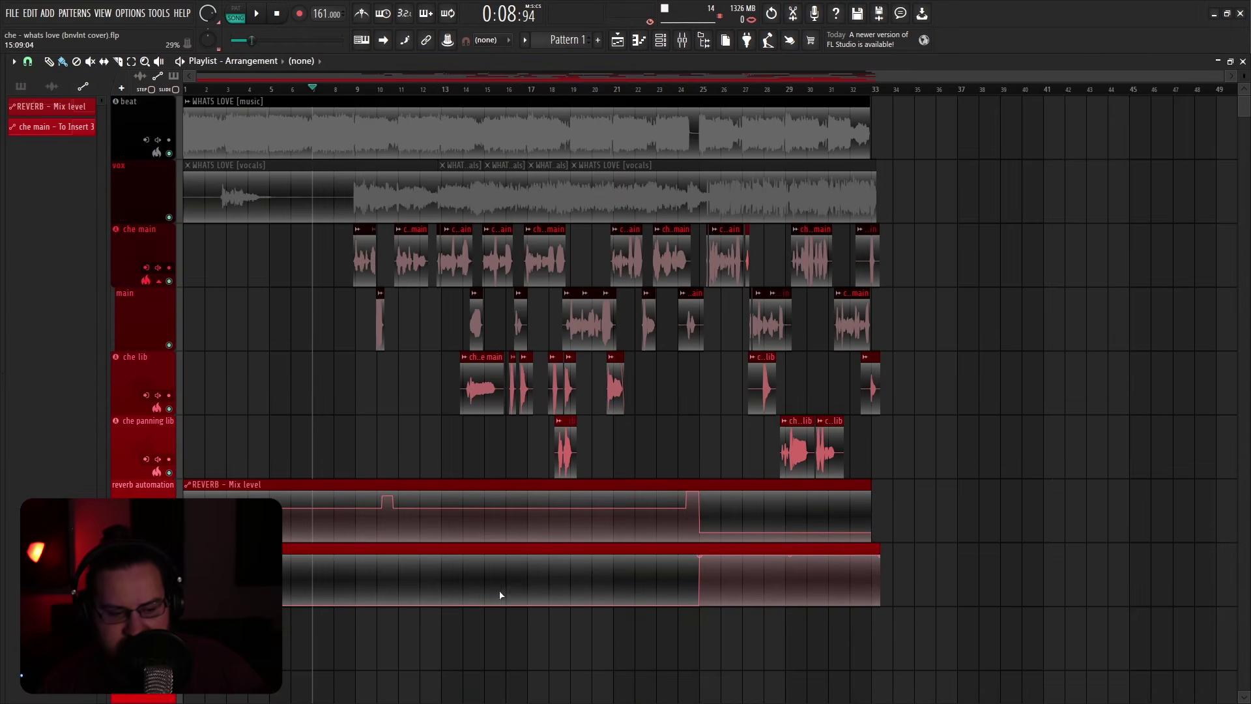
# Step: Examine the che main - To Insert 3 automation clip at its control point around bar 25
pyautogui.scroll(3, 705, 584)
pyautogui.scroll(-3, 704, 580)
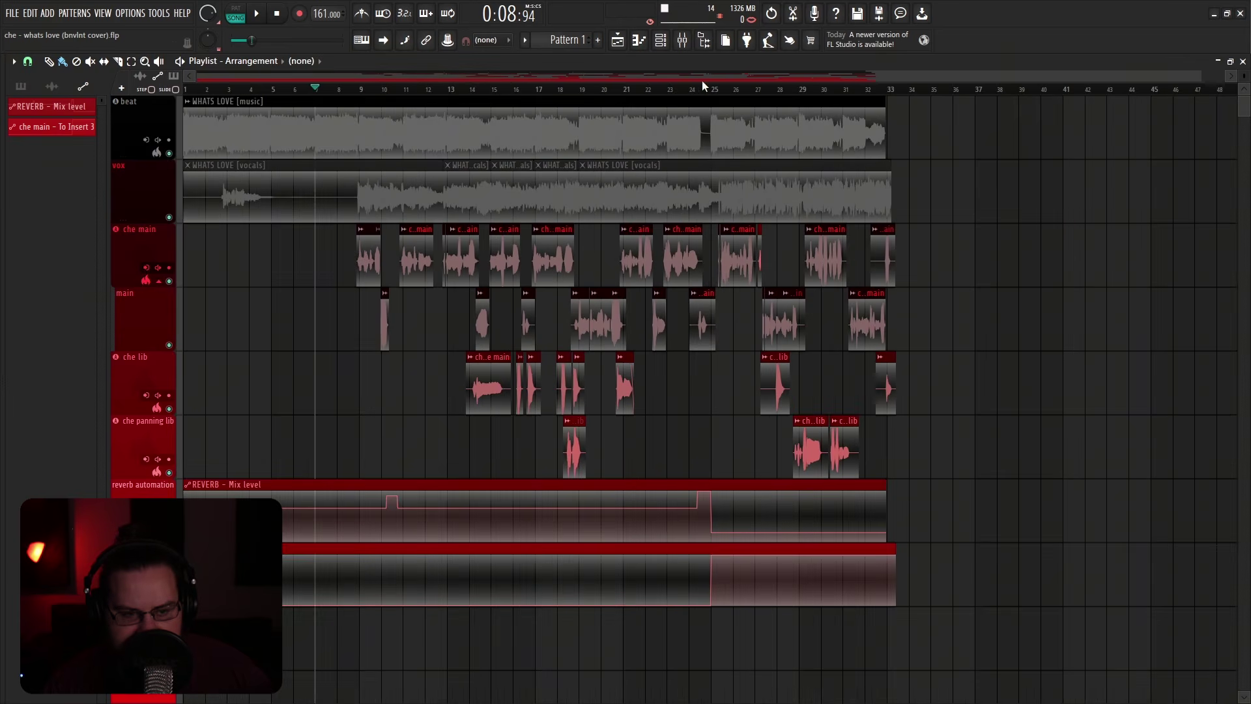
pyautogui.click(696, 88)
pyautogui.scroll(5, 712, 560)
pyautogui.scroll(3, 715, 559)
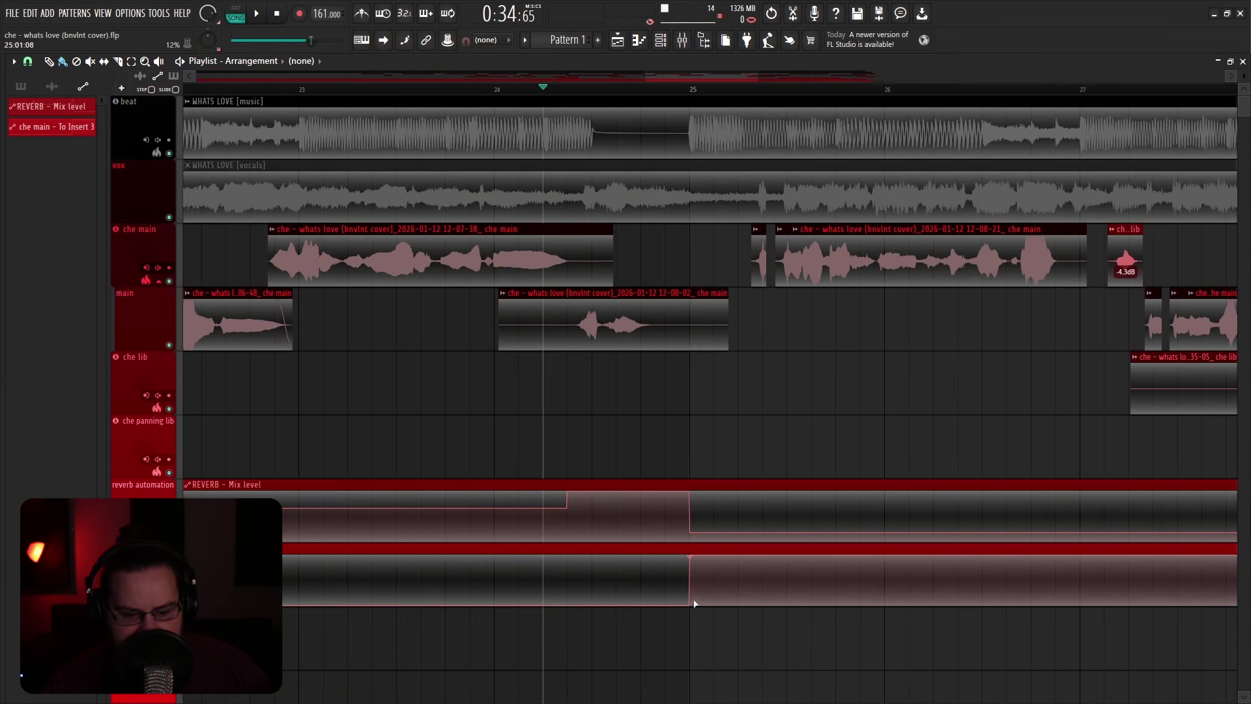
pyautogui.click(695, 558)
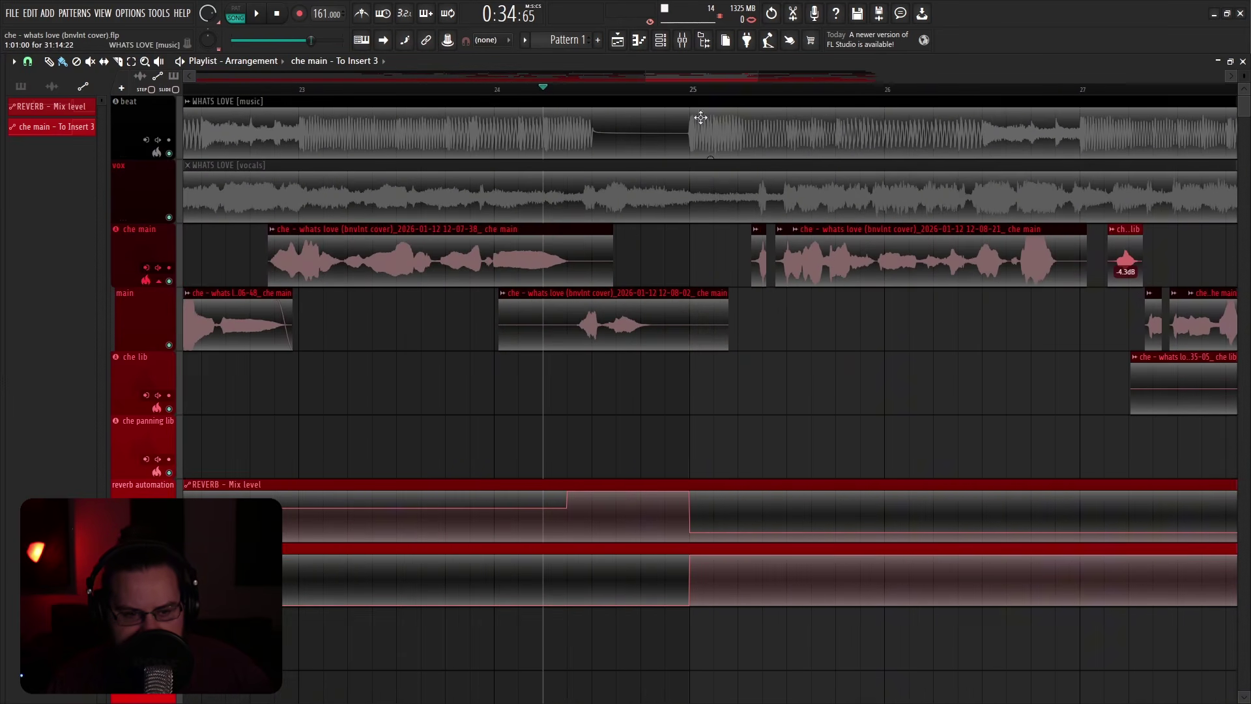
# Step: Play the vocals from bar 25 with the beat muted to hear the delay send
pyautogui.click(529, 91)
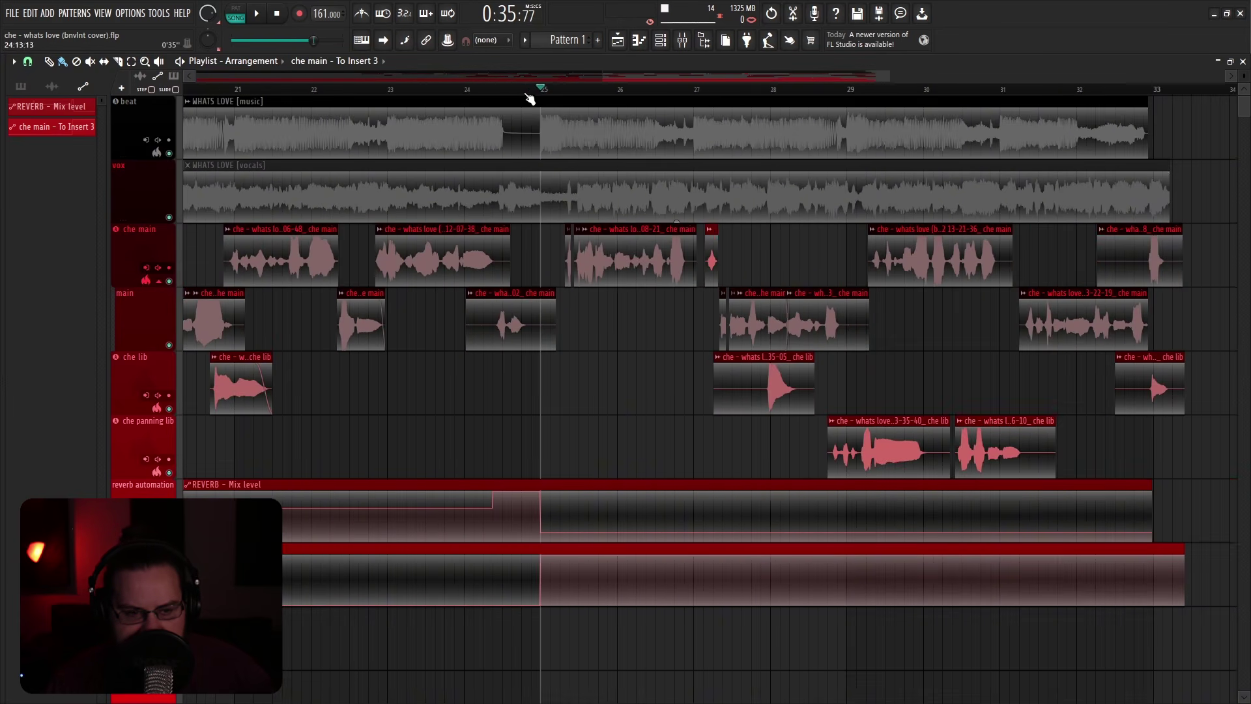
pyautogui.scroll(4, 580, 389)
pyautogui.click(330, 89)
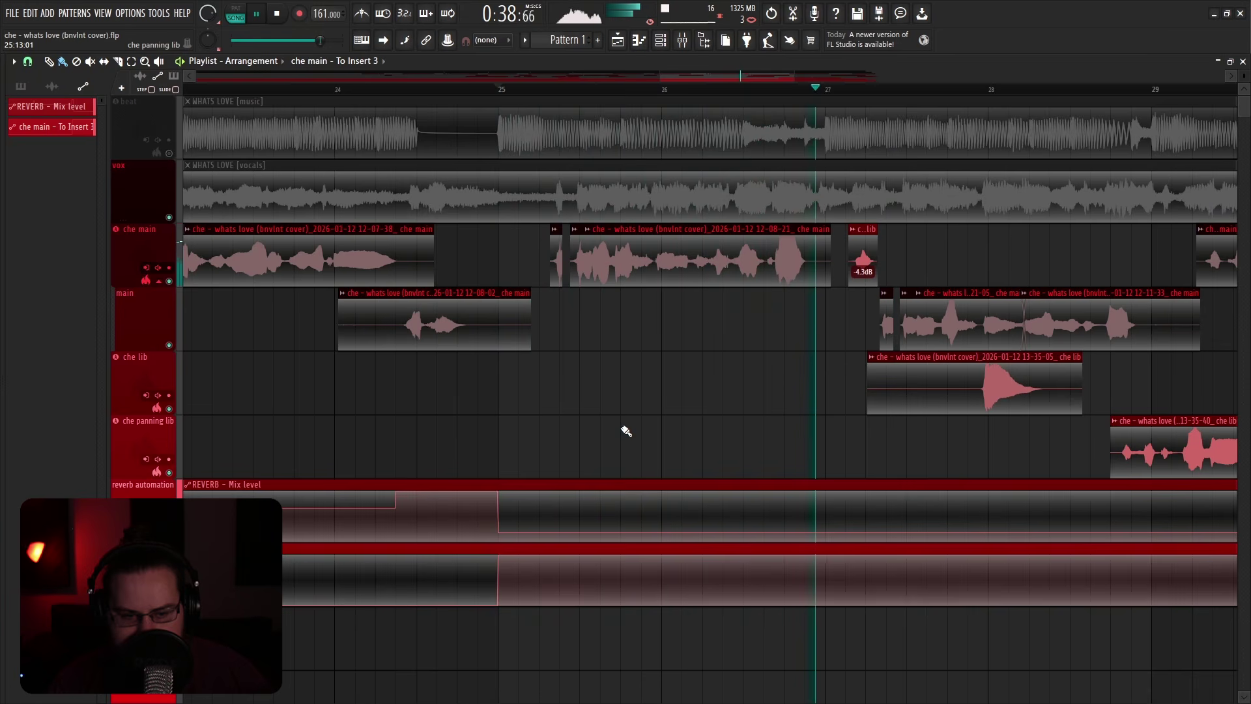
pyautogui.press('space')
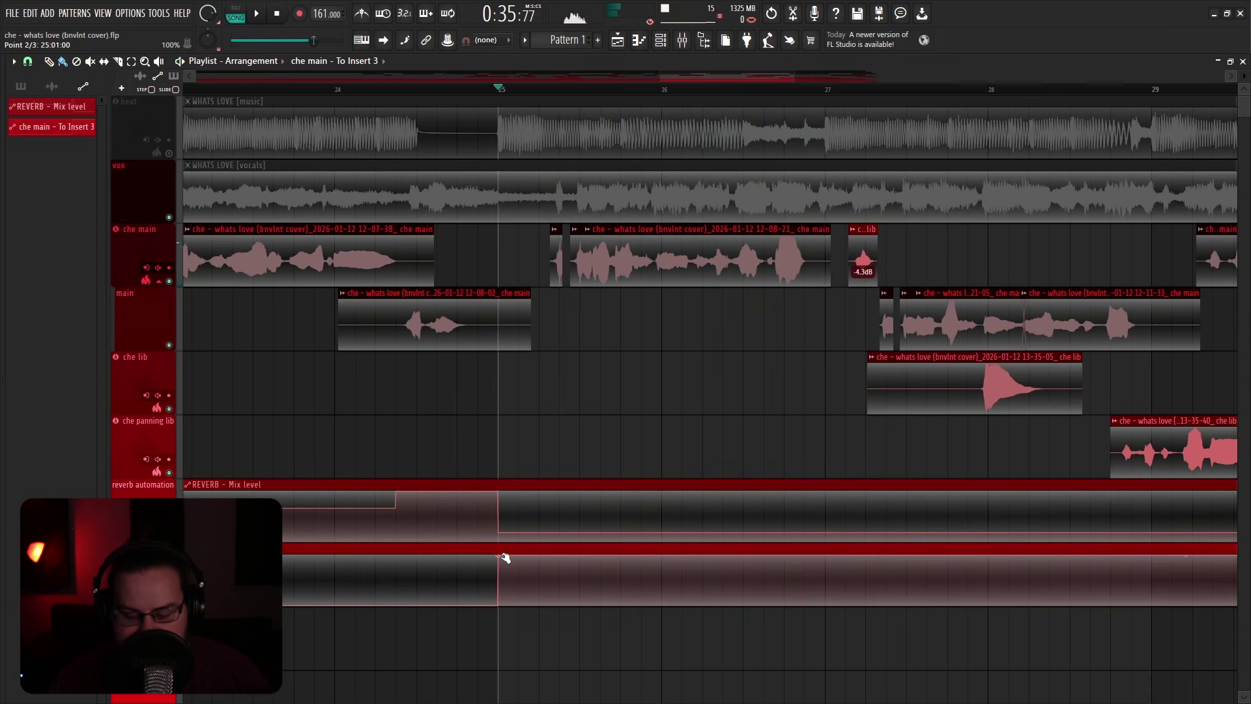
# Step: Try lowering the che main - To Insert 3 automation to zero at bars 25 and 27, and play the result
pyautogui.moveTo(501, 556); pyautogui.dragTo(496, 637)
pyautogui.rightClick(826, 589)
pyautogui.moveTo(826, 589); pyautogui.dragTo(831, 644)
pyautogui.press('space')
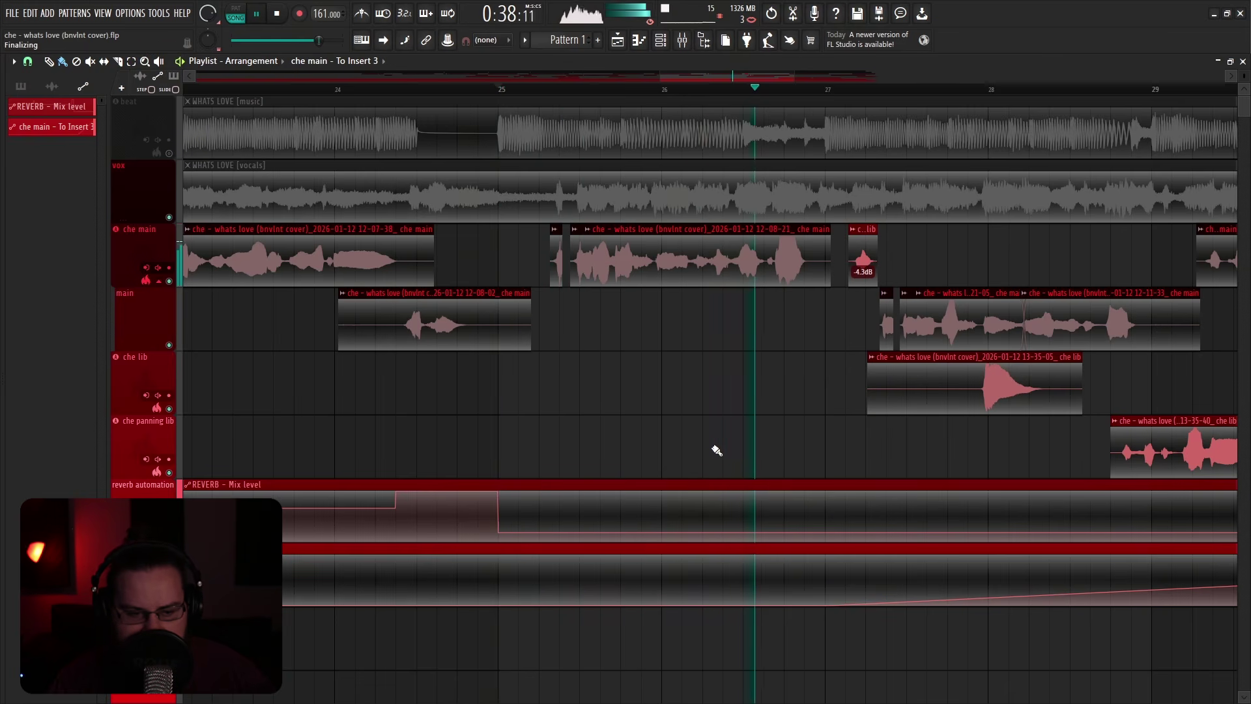
pyautogui.press('space')
# Step: Undo the automation point edits at bars 25 and 27 in the delay send clip
pyautogui.hotkey('ctrl', 'z')
pyautogui.hotkey('ctrl', 'z')
pyautogui.hotkey('ctrl', 'z')
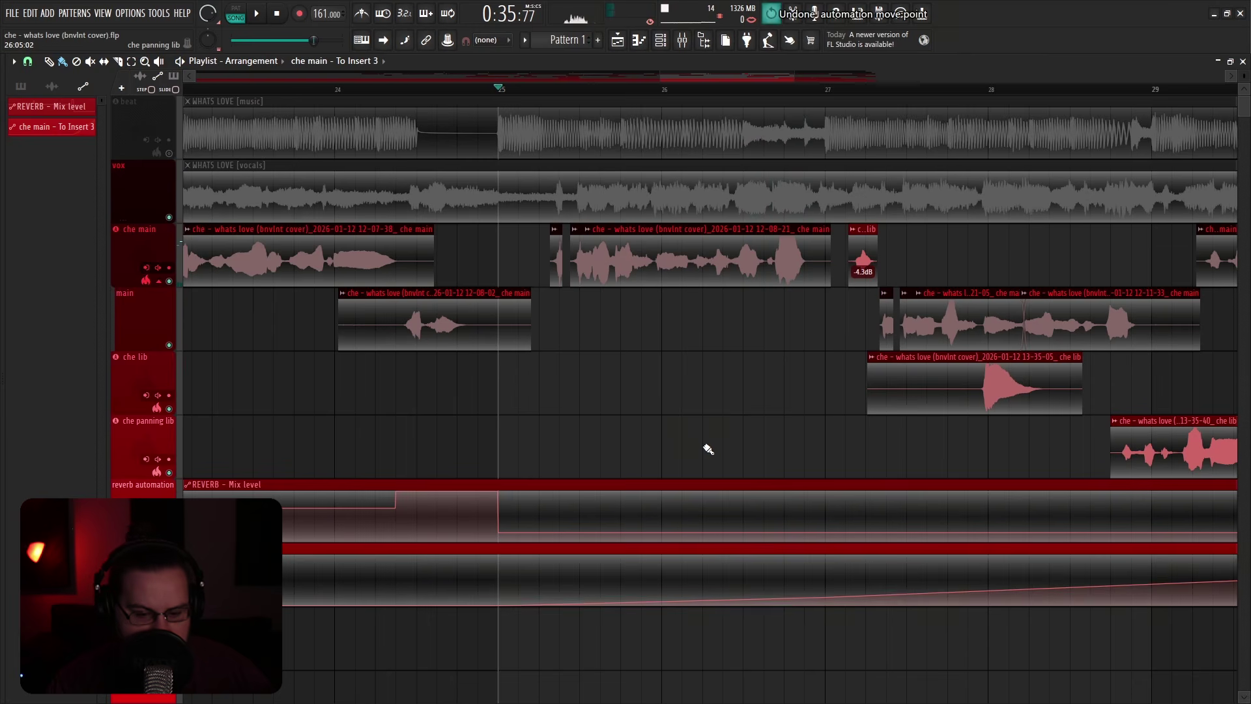
# Step: Try adding points just before and at bar 27 that drop the delay send automation to zero, and undo them
pyautogui.scroll(-2, 534, 622)
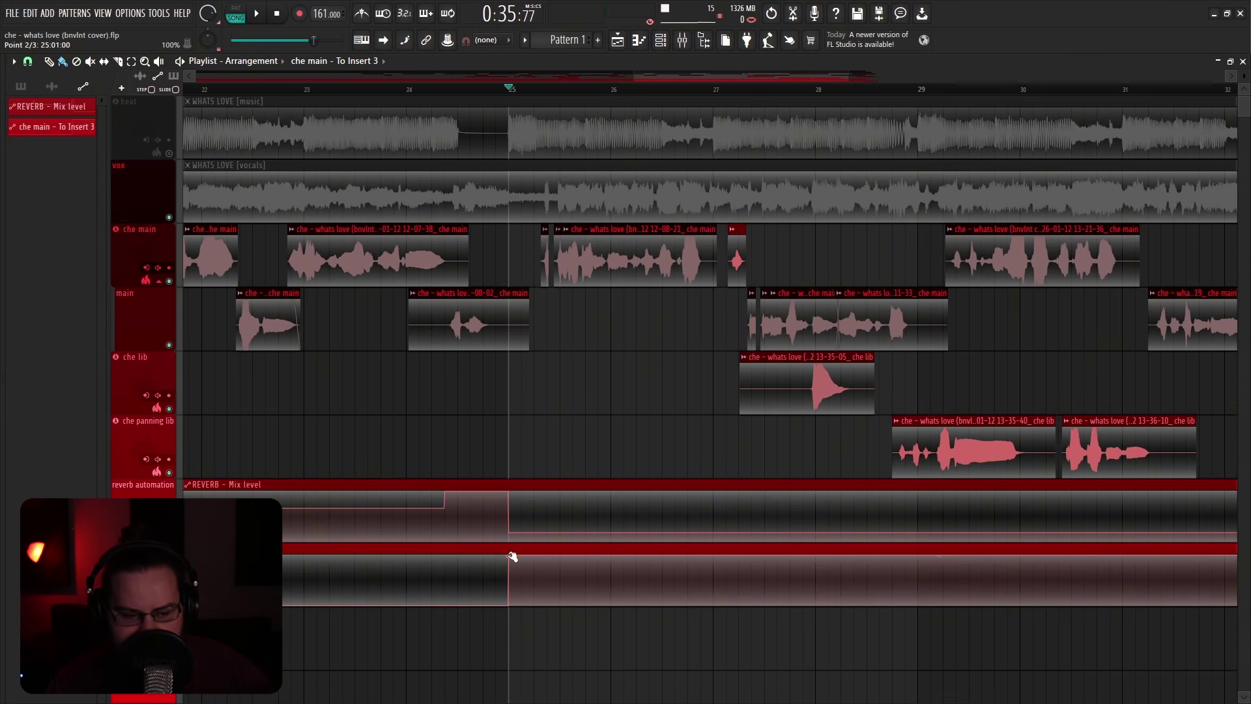
pyautogui.scroll(-4, 512, 556)
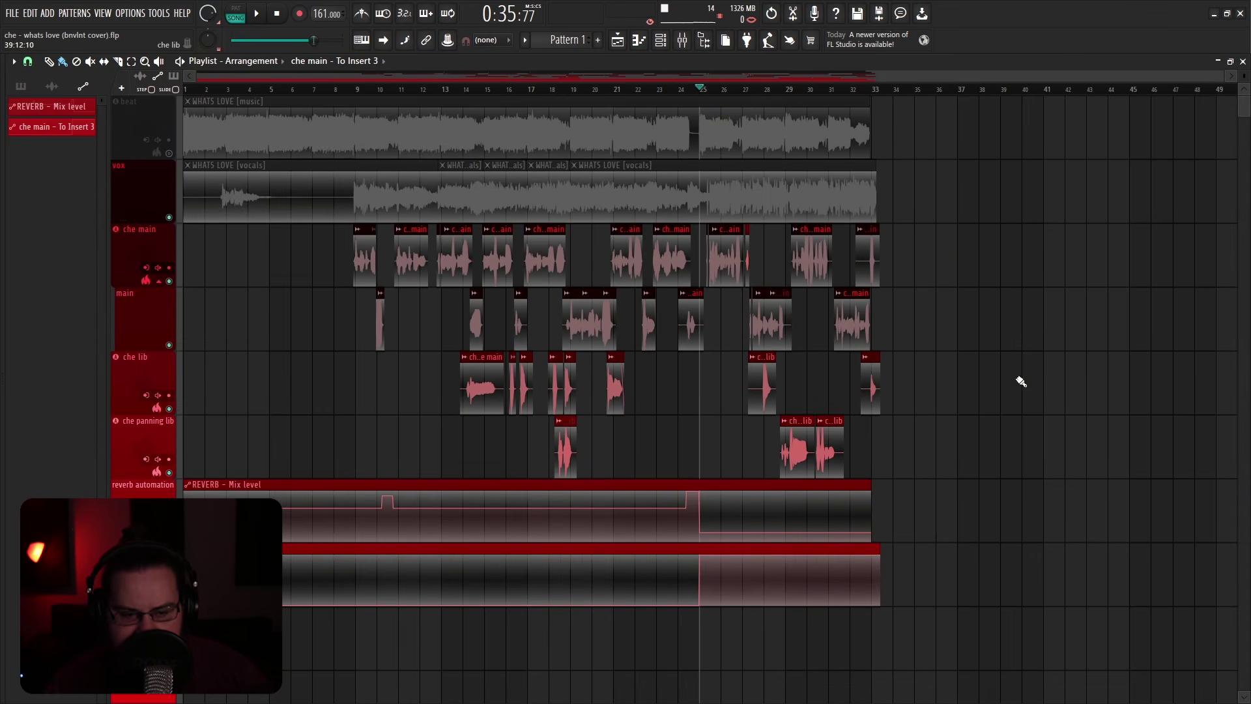
pyautogui.scroll(6, 675, 625)
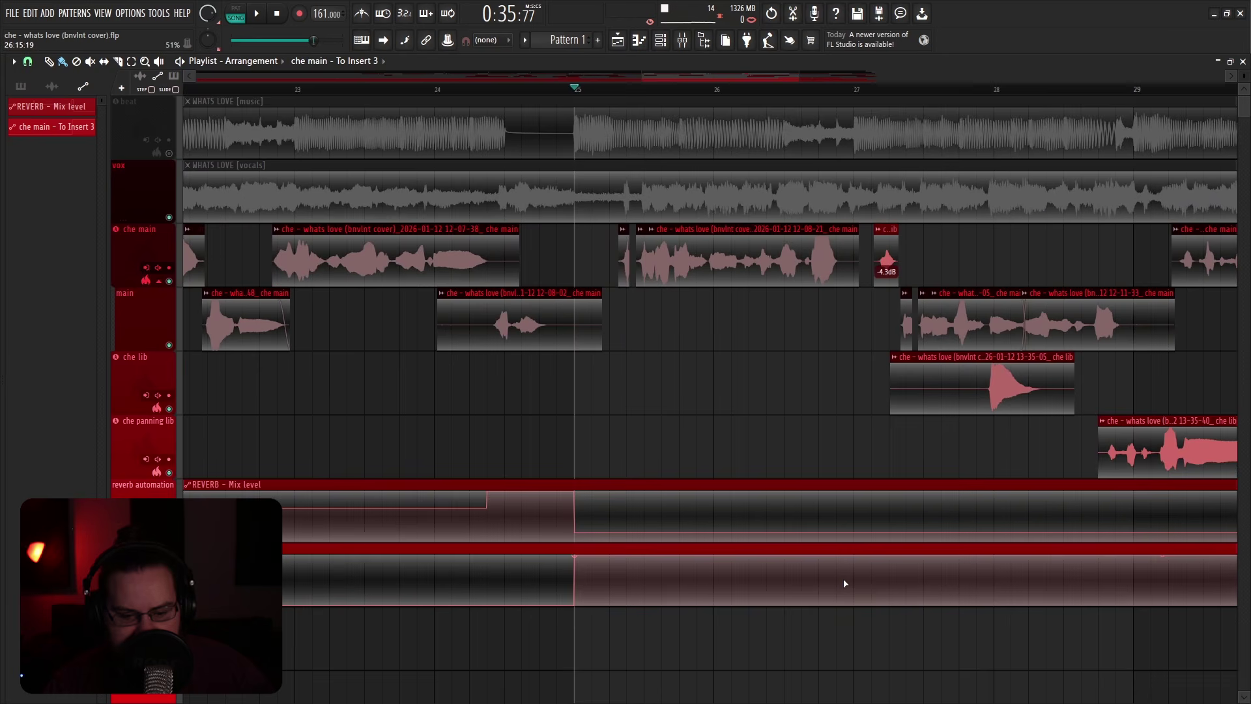
pyautogui.rightClick(819, 578)
pyautogui.moveTo(818, 578); pyautogui.dragTo(851, 613)
pyautogui.rightClick(854, 581)
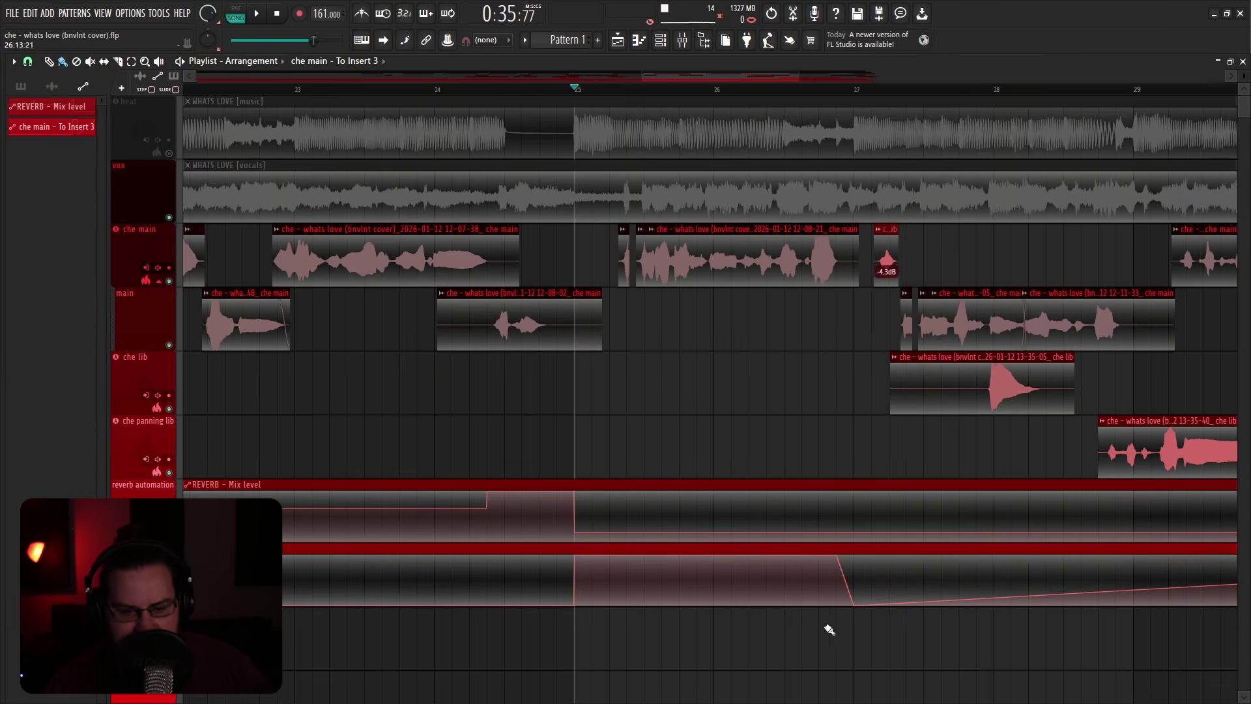
pyautogui.hotkey('ctrl', 'z')
pyautogui.hotkey('ctrl', 'z')
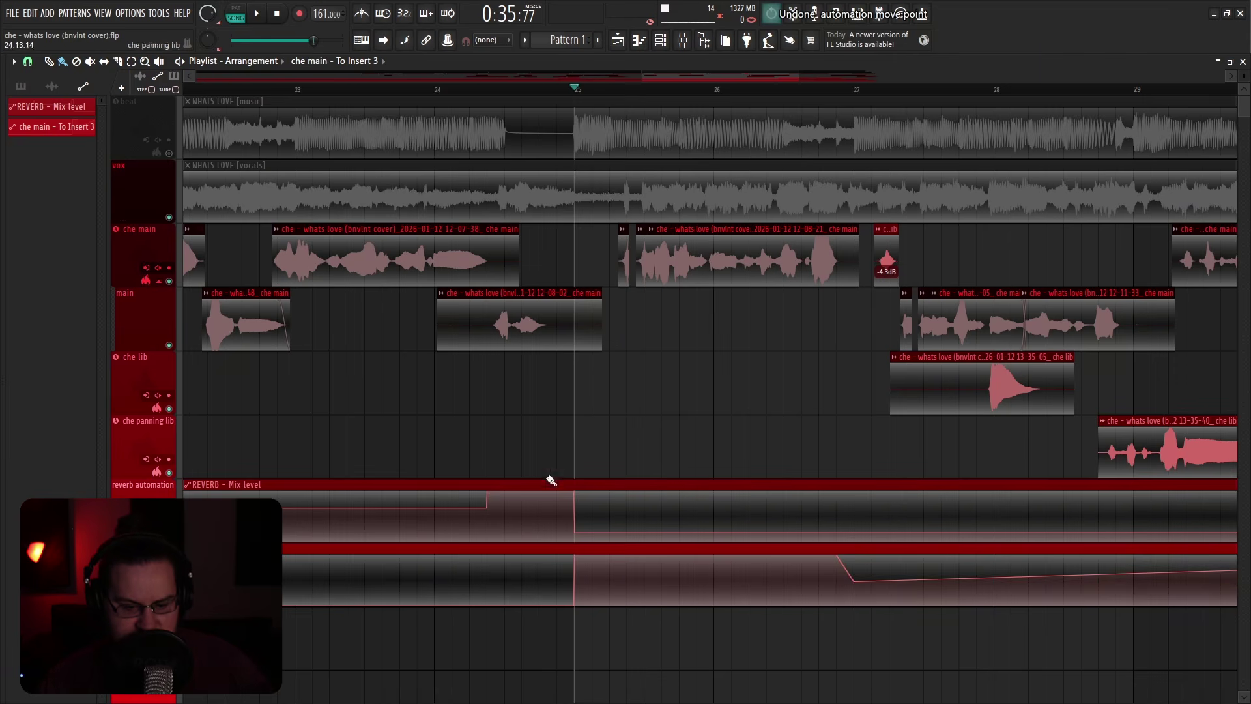
# Step: Create an automation clip for the mix level of che main's REVERB slot, and delete it from the playlist
pyautogui.scroll(-6, 885, 547)
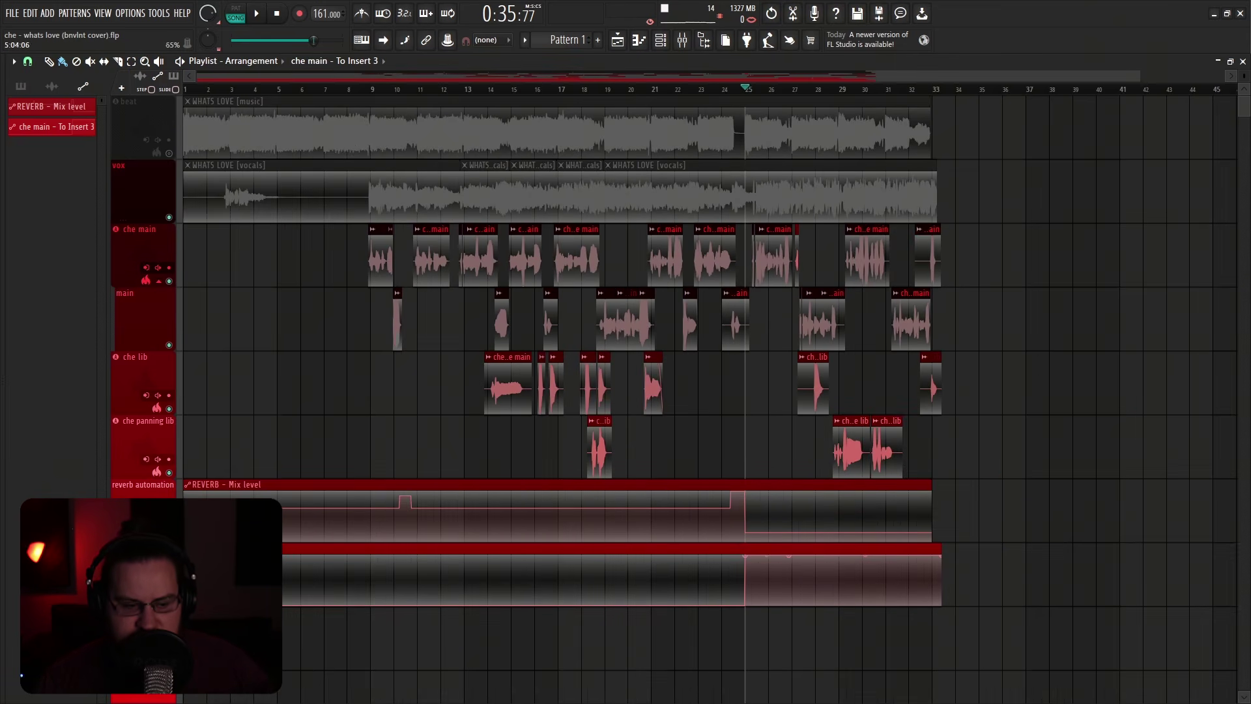
pyautogui.click(415, 87)
pyautogui.click(295, 87)
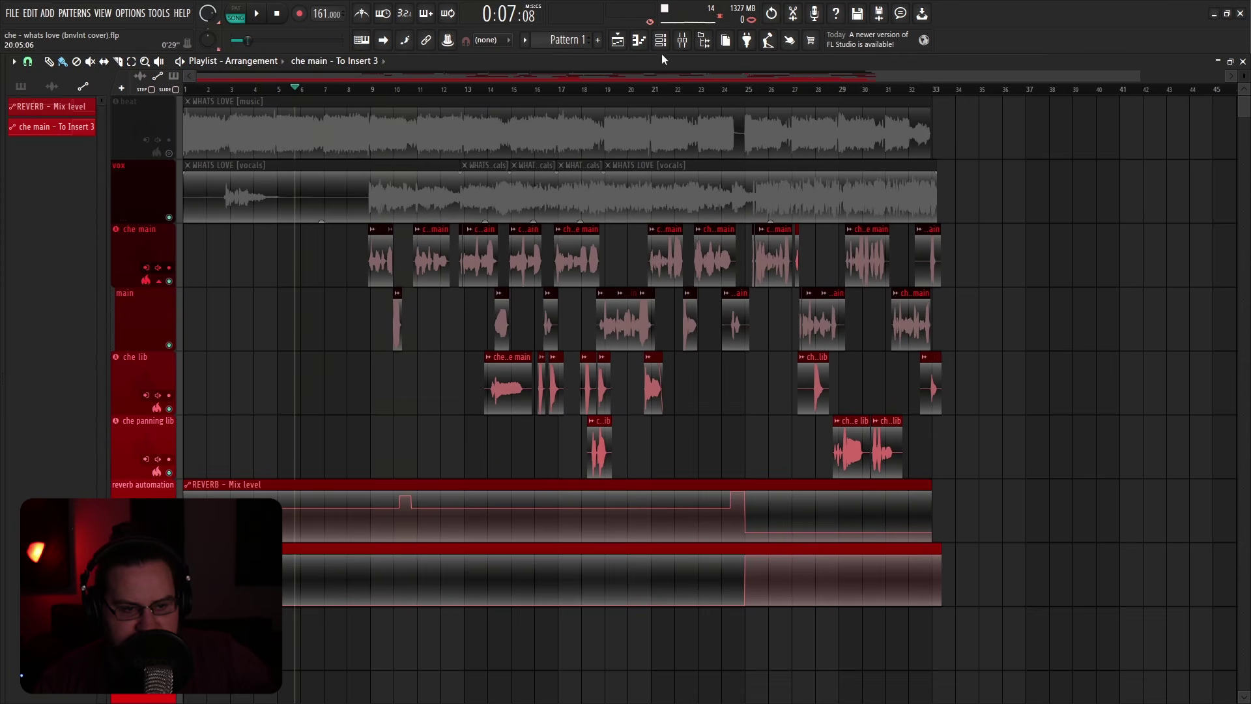
pyautogui.click(682, 40)
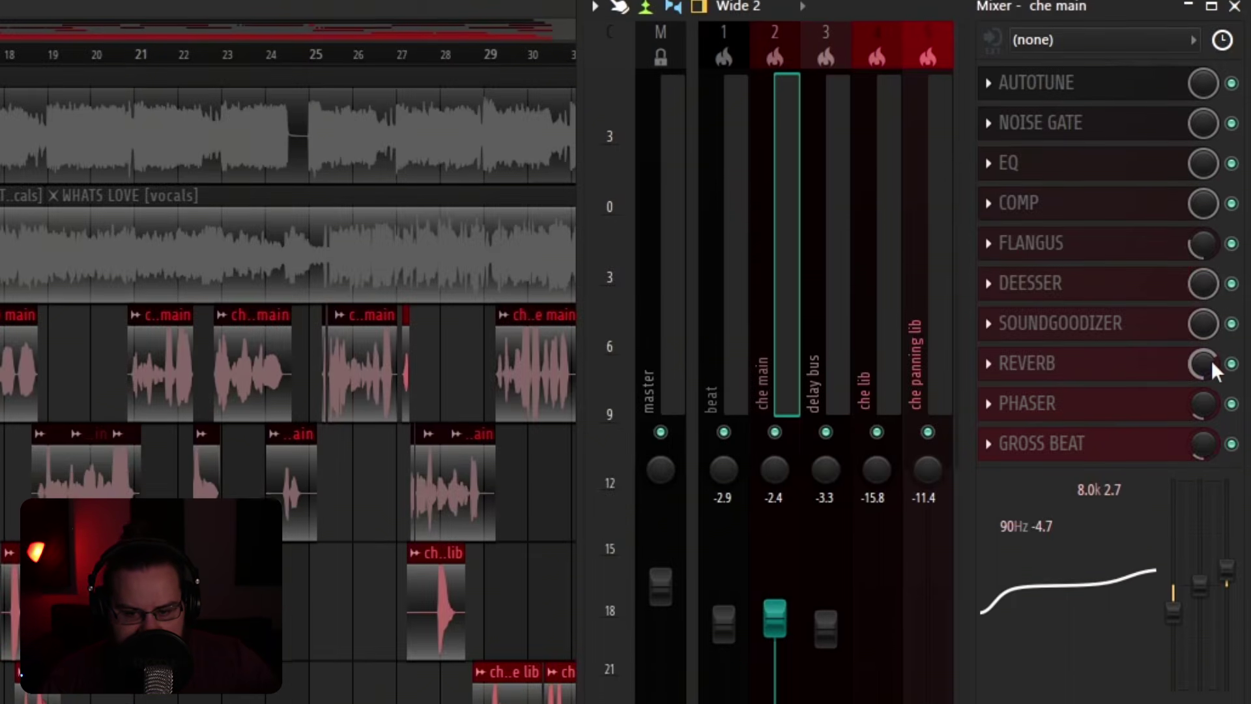
pyautogui.rightClick(1226, 256)
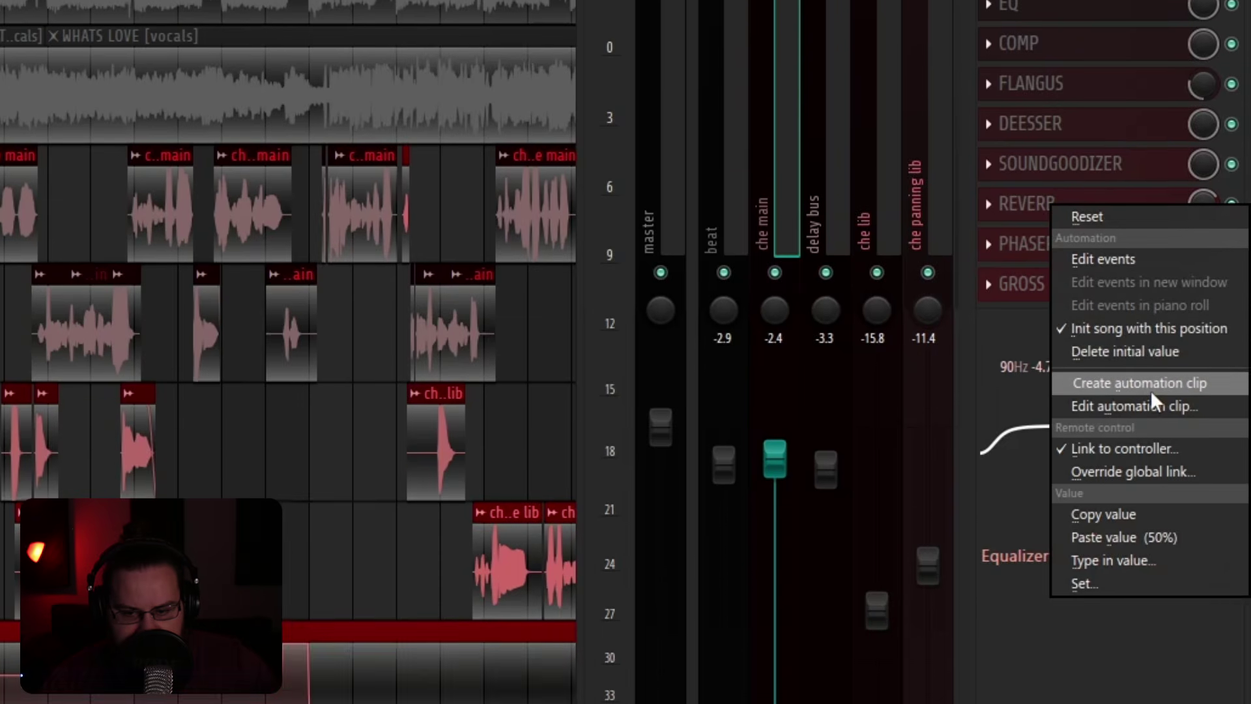
pyautogui.click(1151, 420)
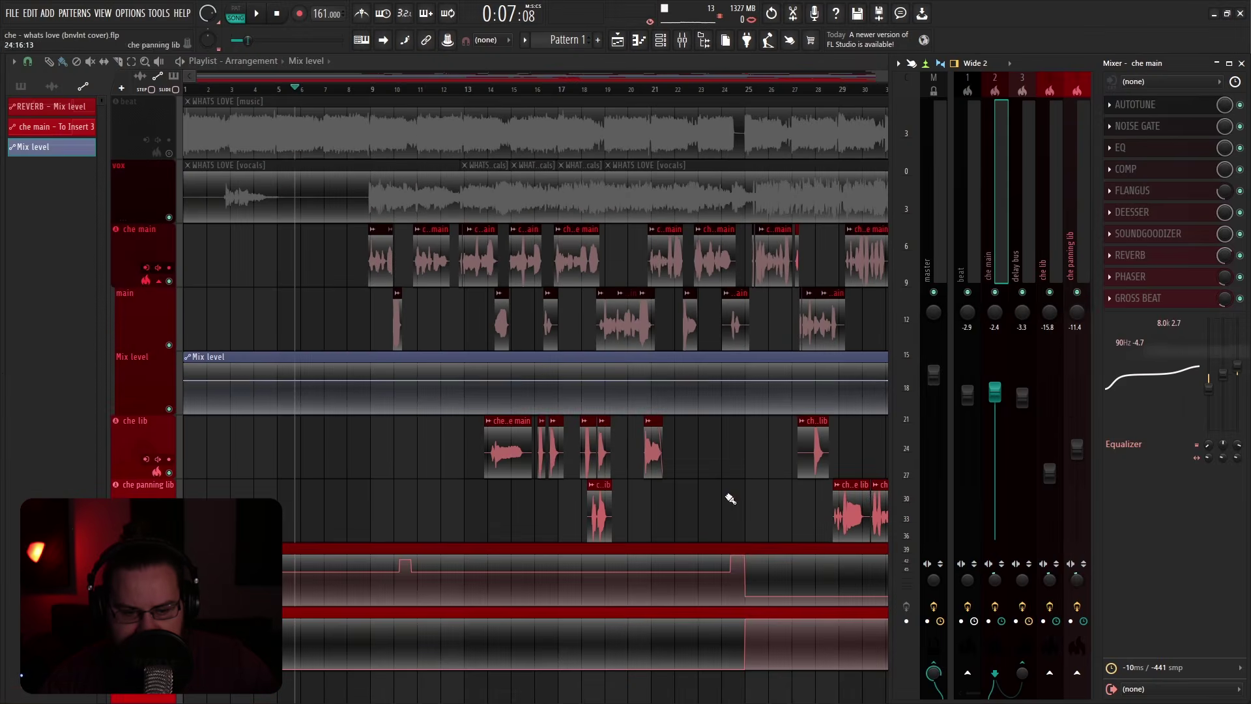
pyautogui.rightClick(529, 361)
# Step: Play the vocals from the point in bar 24 where the REVERB - Mix level automation rises
pyautogui.scroll(3, 362, 545)
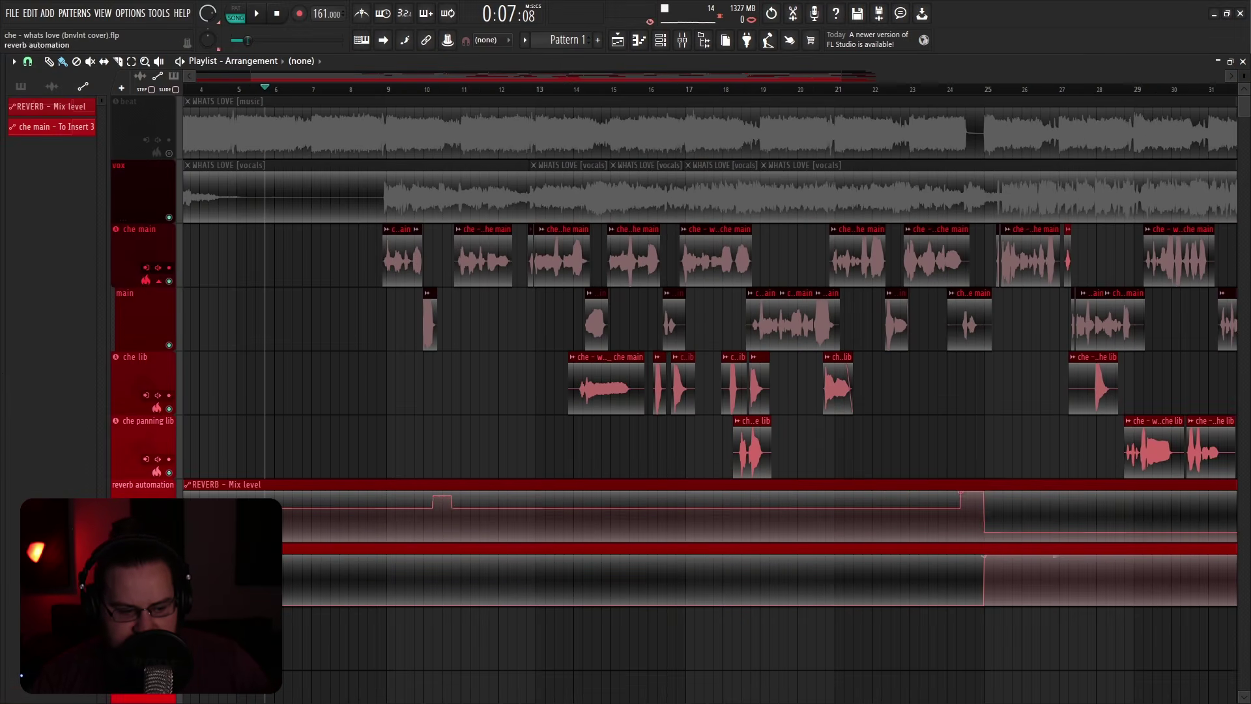
pyautogui.scroll(-2, 546, 515)
pyautogui.scroll(3, 436, 532)
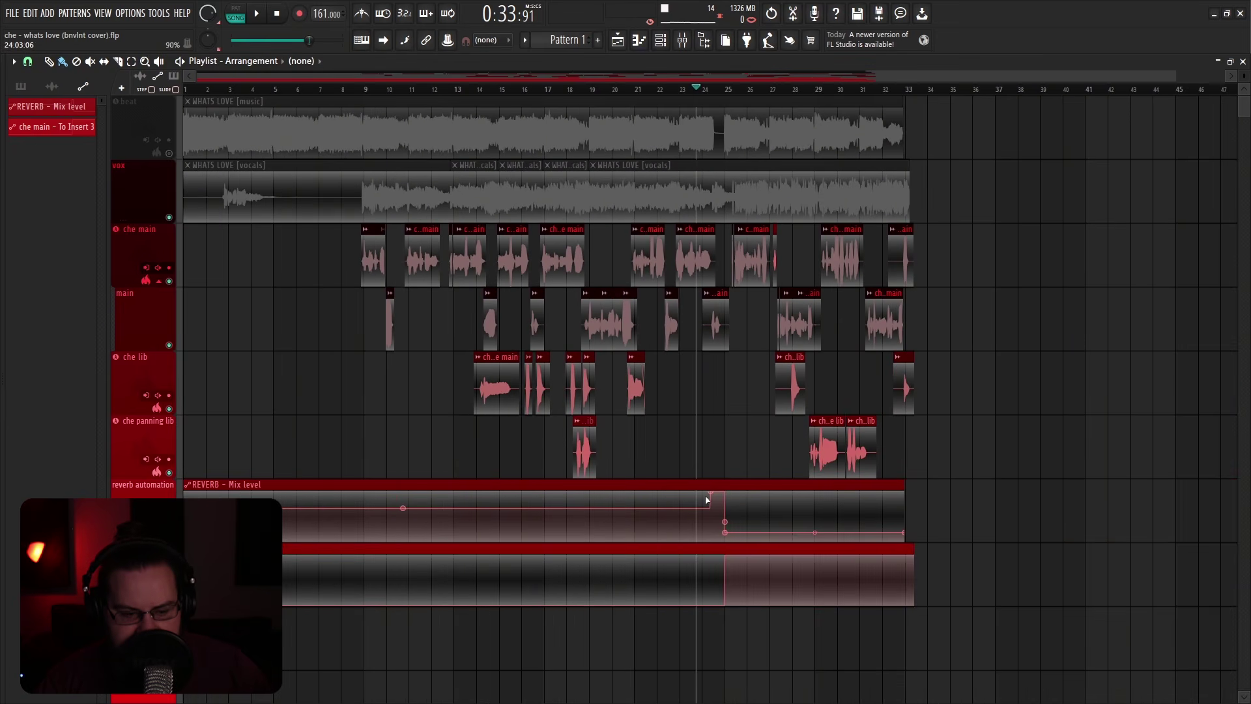
pyautogui.scroll(6, 707, 499)
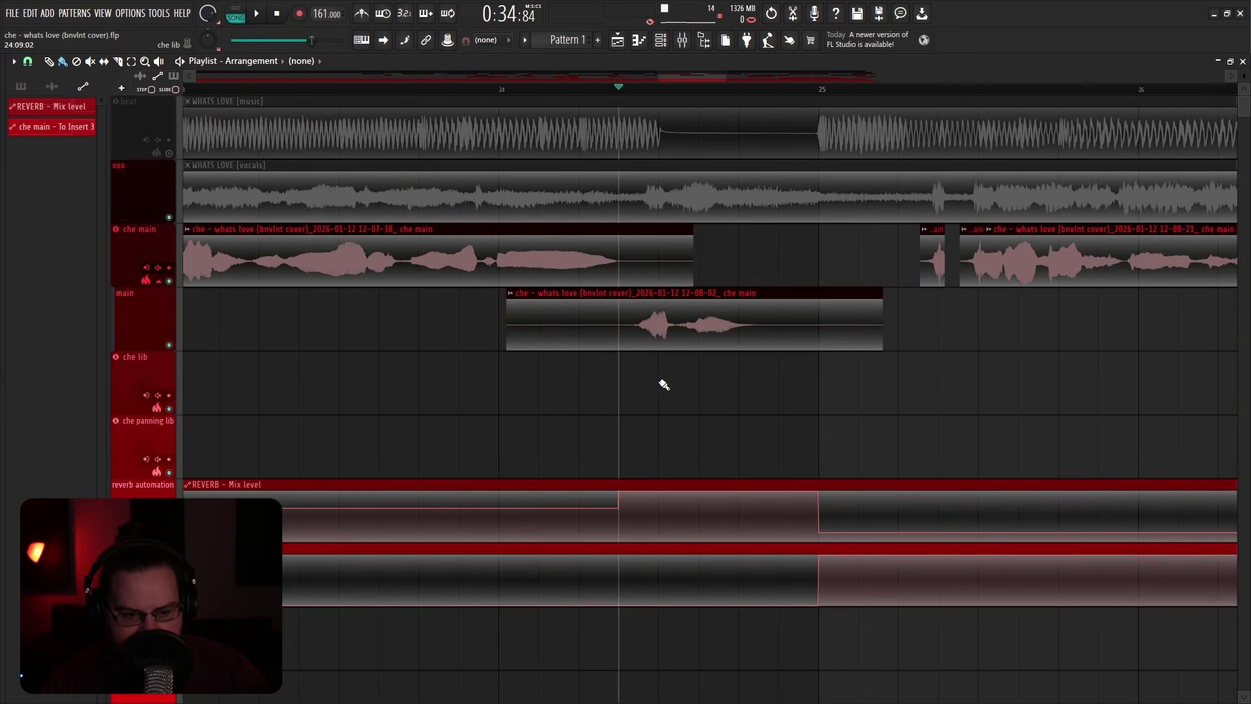
pyautogui.press('space')
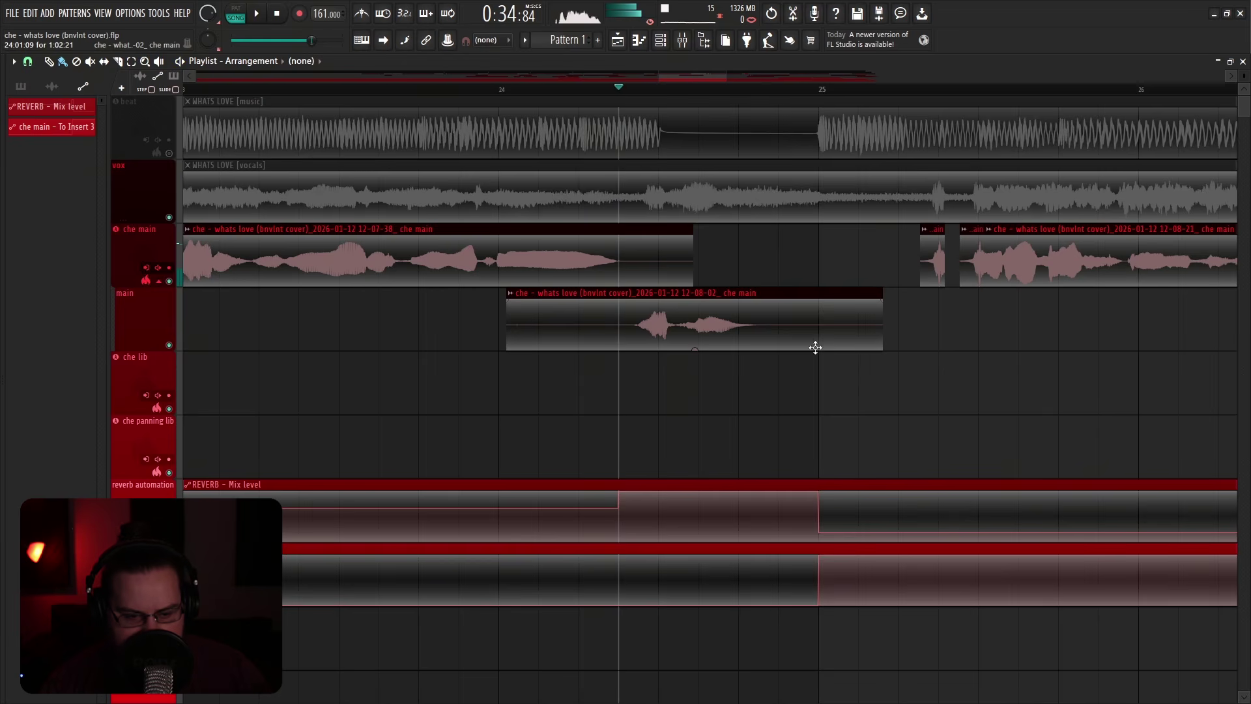
# Step: Unmute the beat track and play the transition into bar 25 from the reverb automation's rise
pyautogui.scroll(-2, 808, 365)
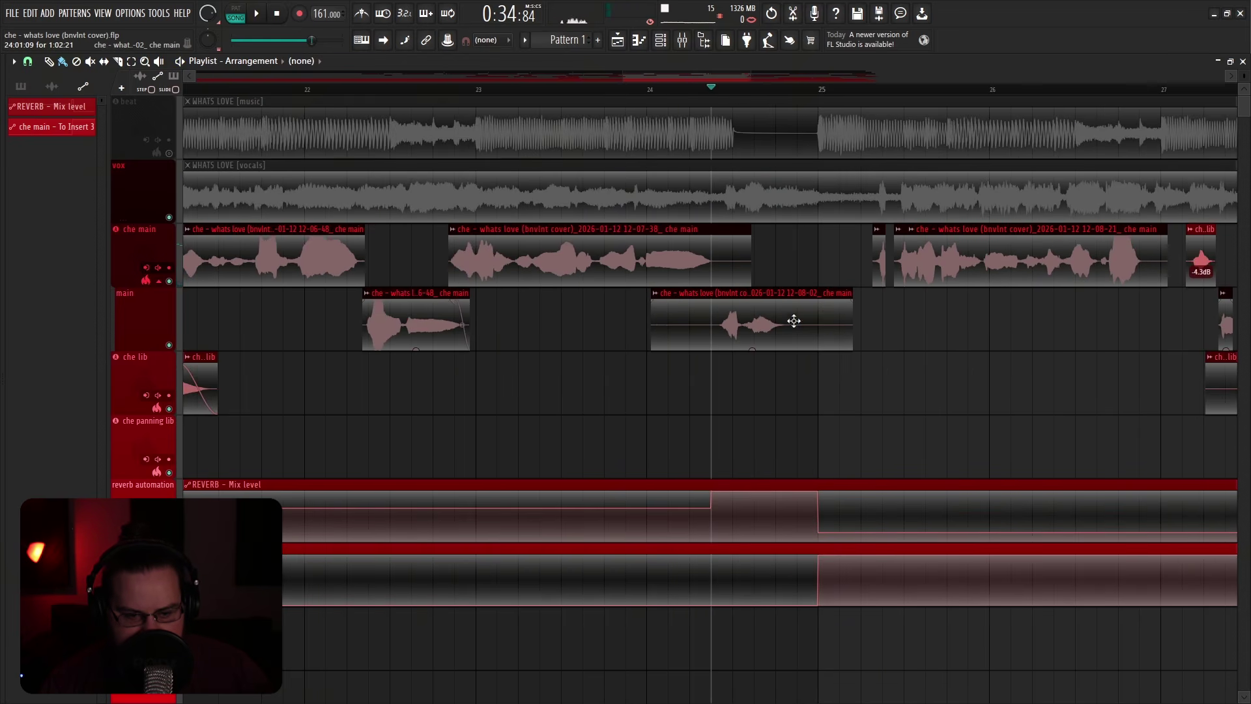
pyautogui.click(819, 91)
pyautogui.click(178, 156)
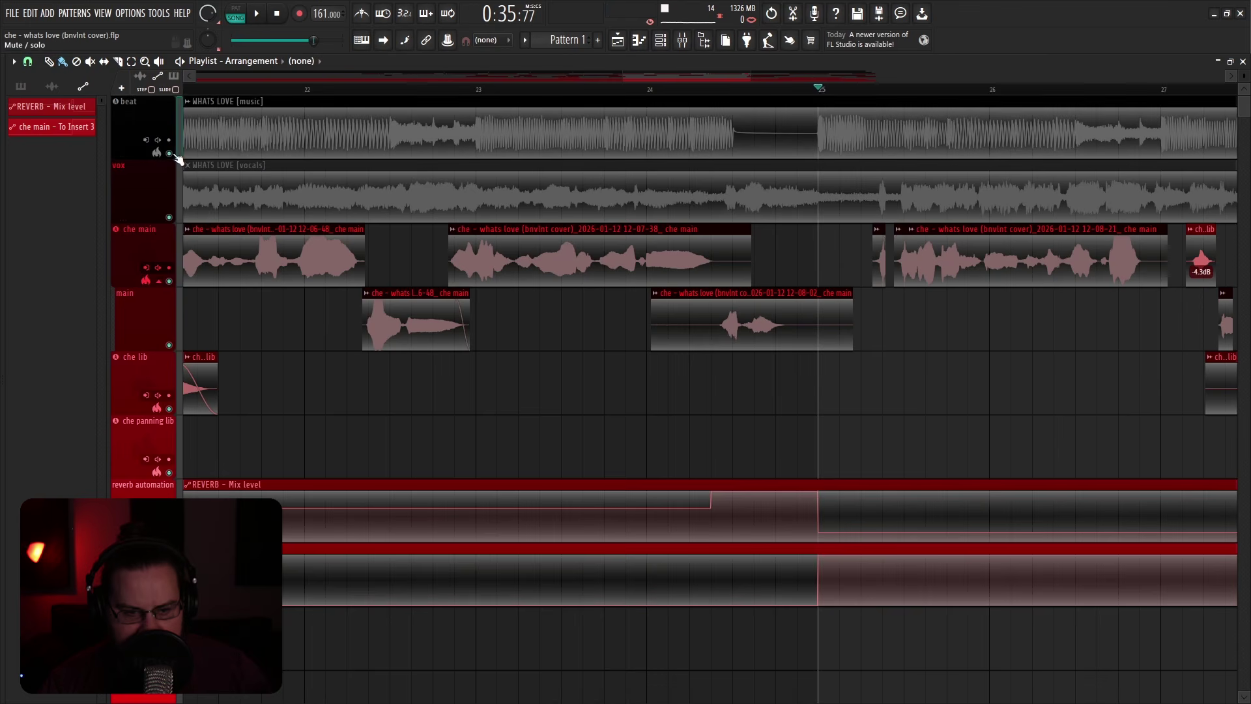
pyautogui.click(728, 99)
pyautogui.click(712, 90)
pyautogui.press('space')
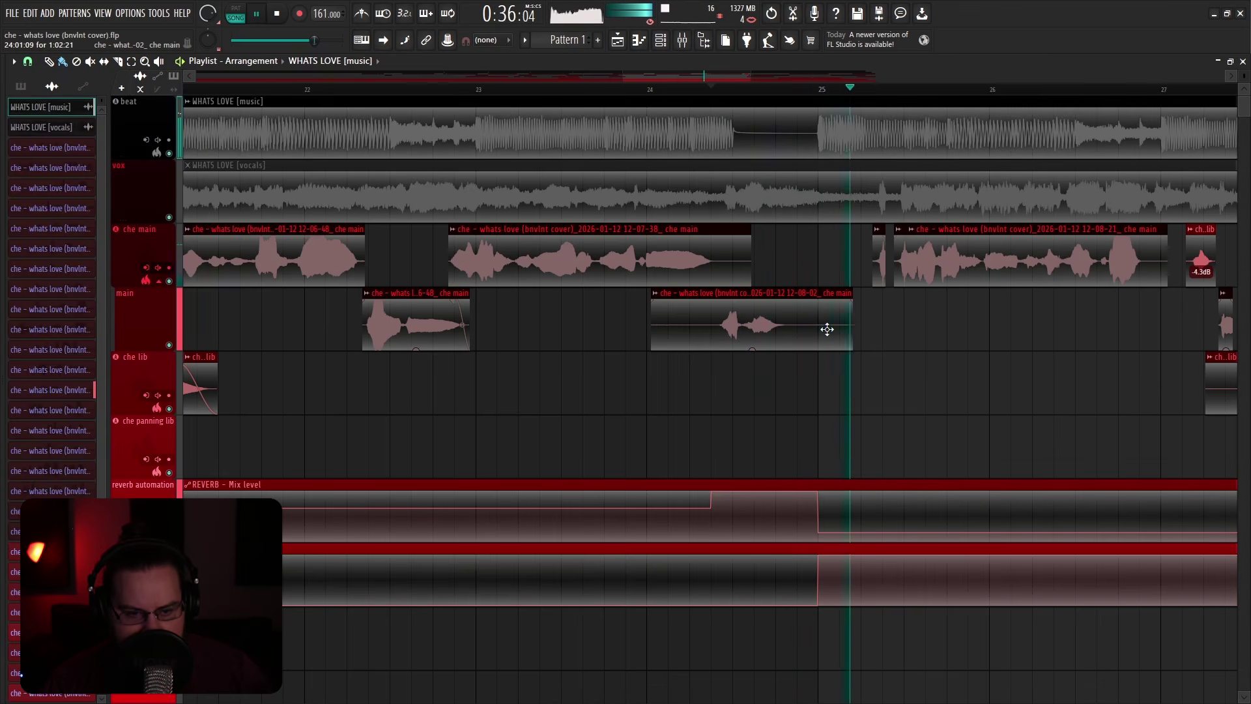
# Step: Stop playback, set the playhead to bar 25 and examine the reverb and delay automation through to the end of the song
pyautogui.press('space')
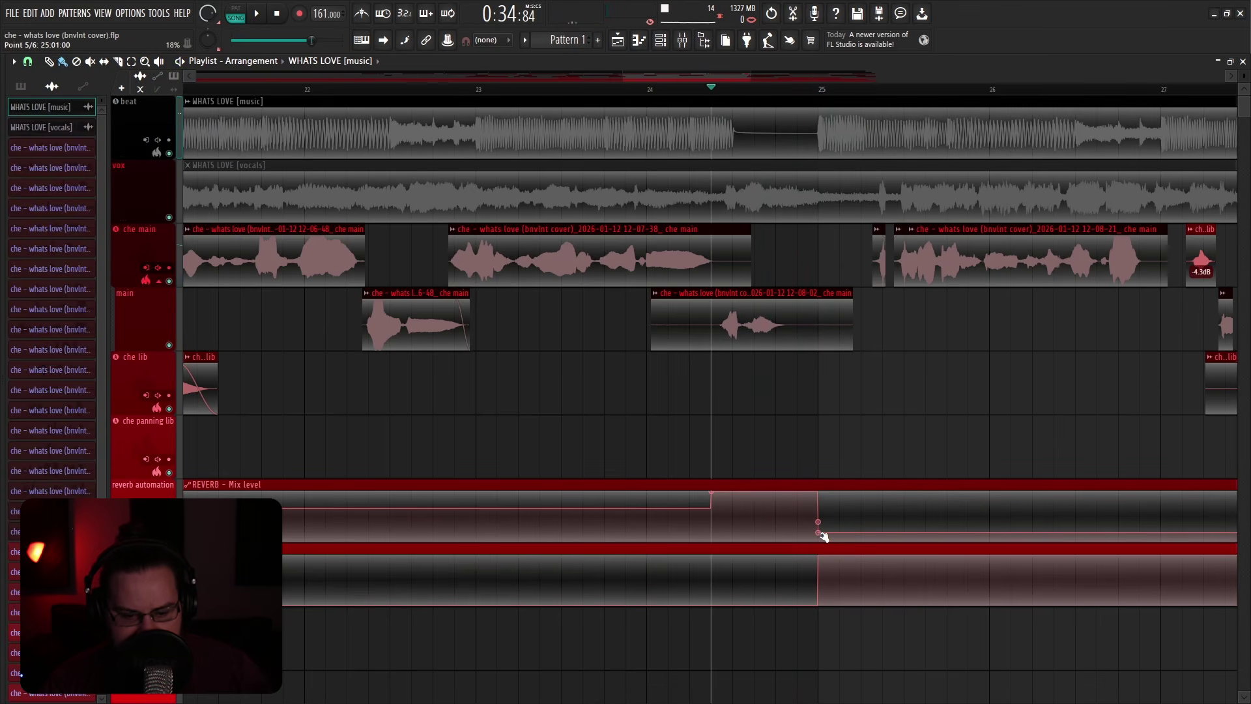
pyautogui.scroll(-2, 824, 326)
pyautogui.click(819, 92)
pyautogui.scroll(-3, 736, 404)
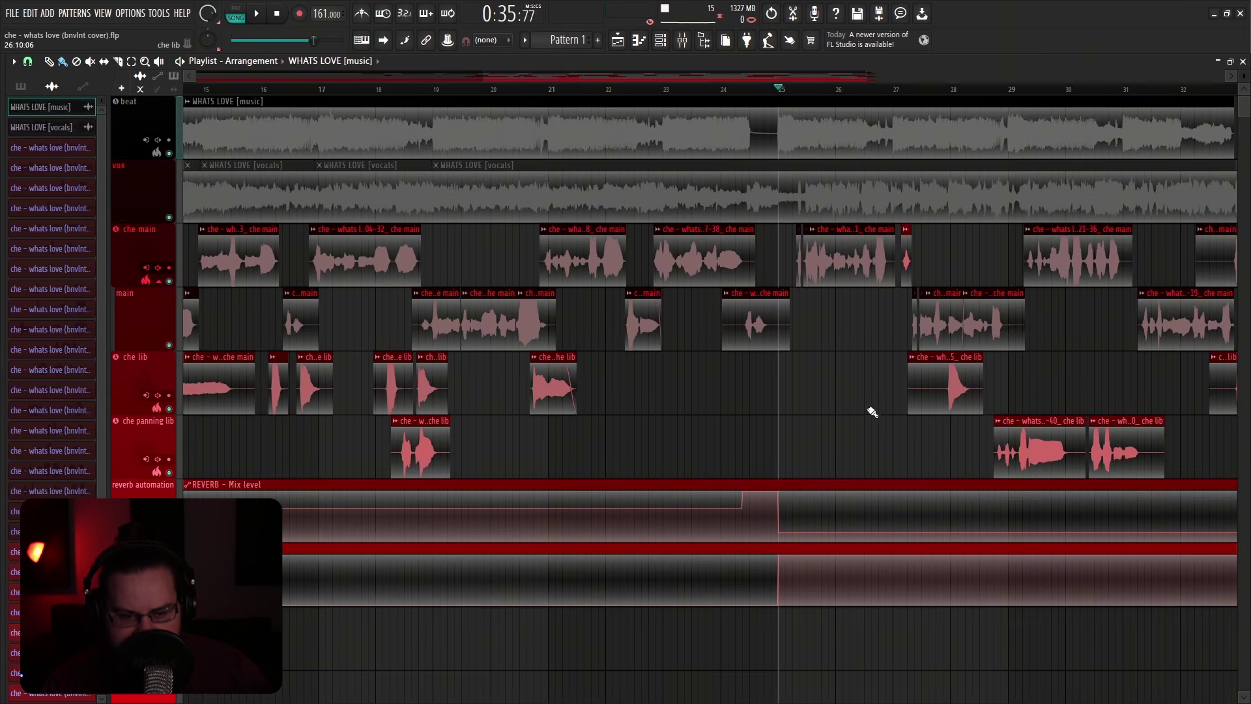
pyautogui.scroll(-1, 801, 460)
pyautogui.scroll(-1, 801, 463)
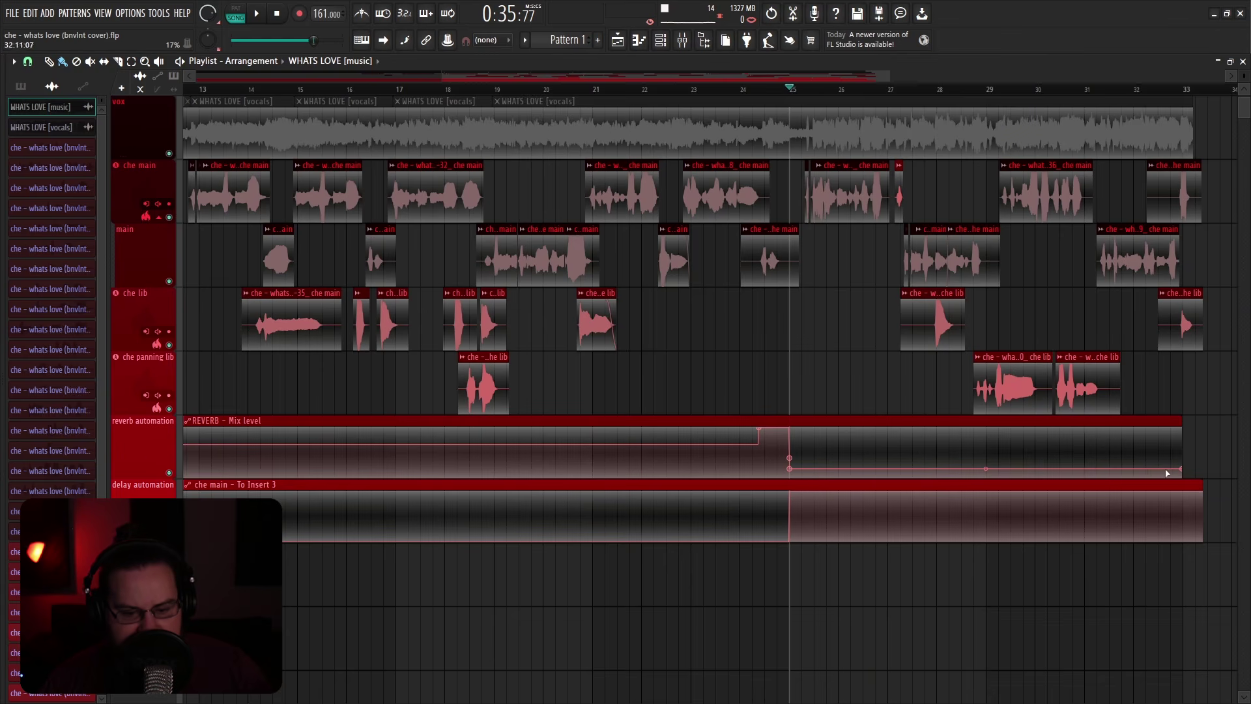
pyautogui.scroll(-2, 1038, 252)
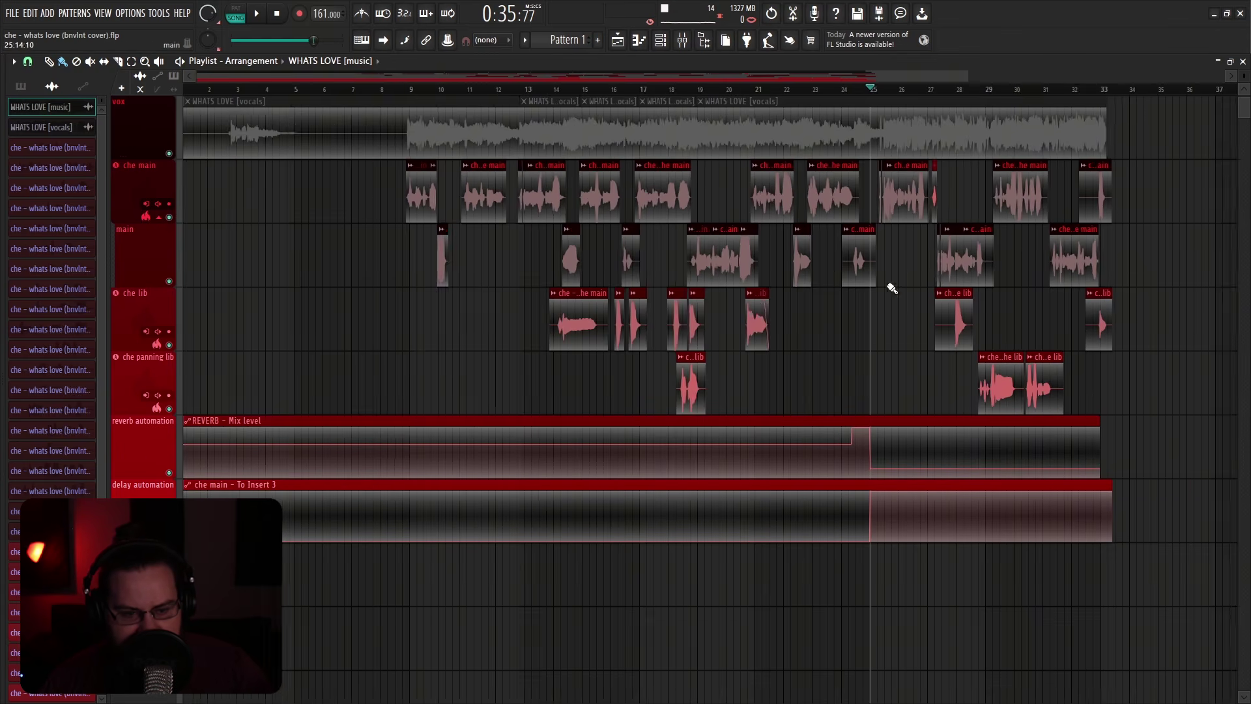
# Step: Play the first che main vocal clips from just before bar 9, under the initial reverb mix level, and stop playback
pyautogui.click(419, 89)
pyautogui.scroll(-1, 287, 401)
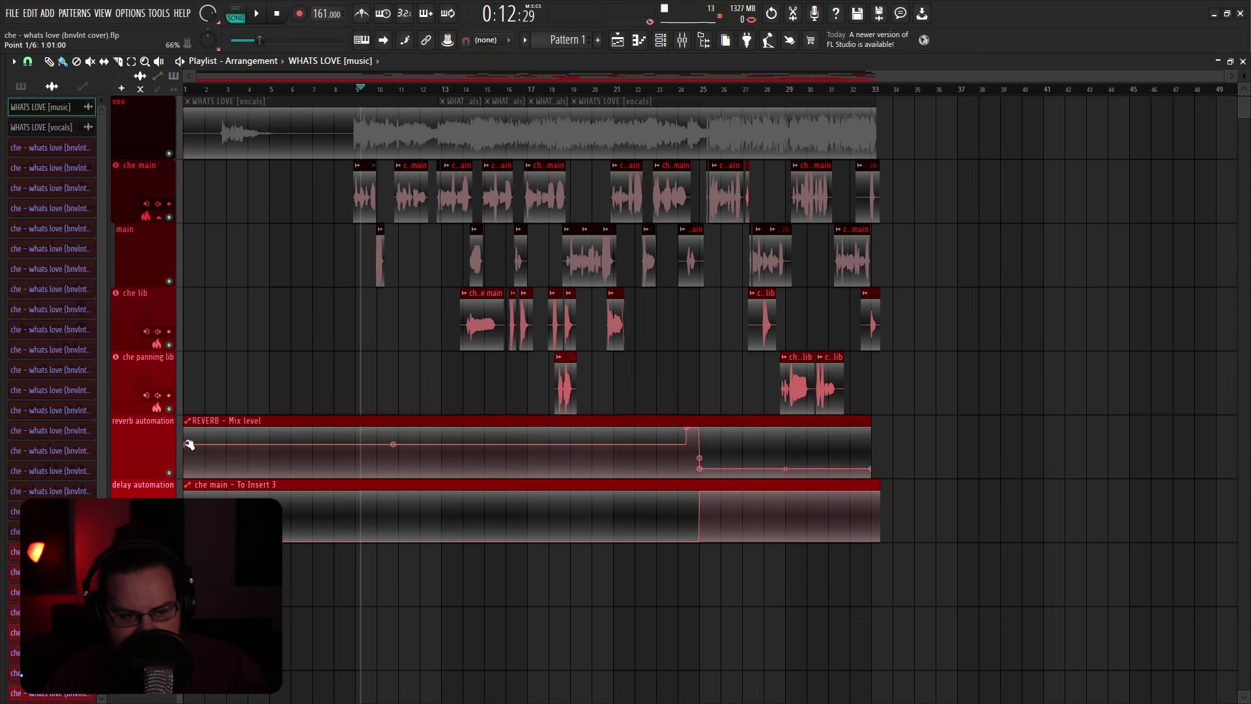
pyautogui.scroll(2, 636, 337)
pyautogui.click(513, 89)
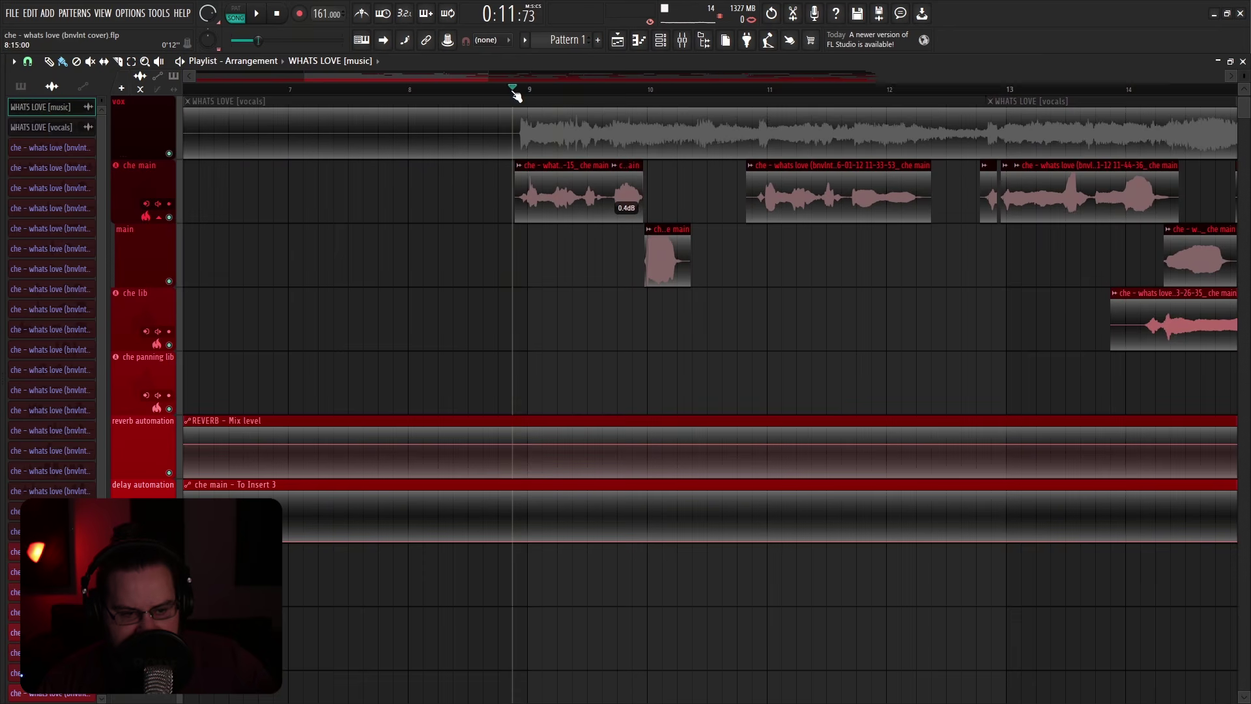
pyautogui.press('space')
pyautogui.scroll(-1, 522, 291)
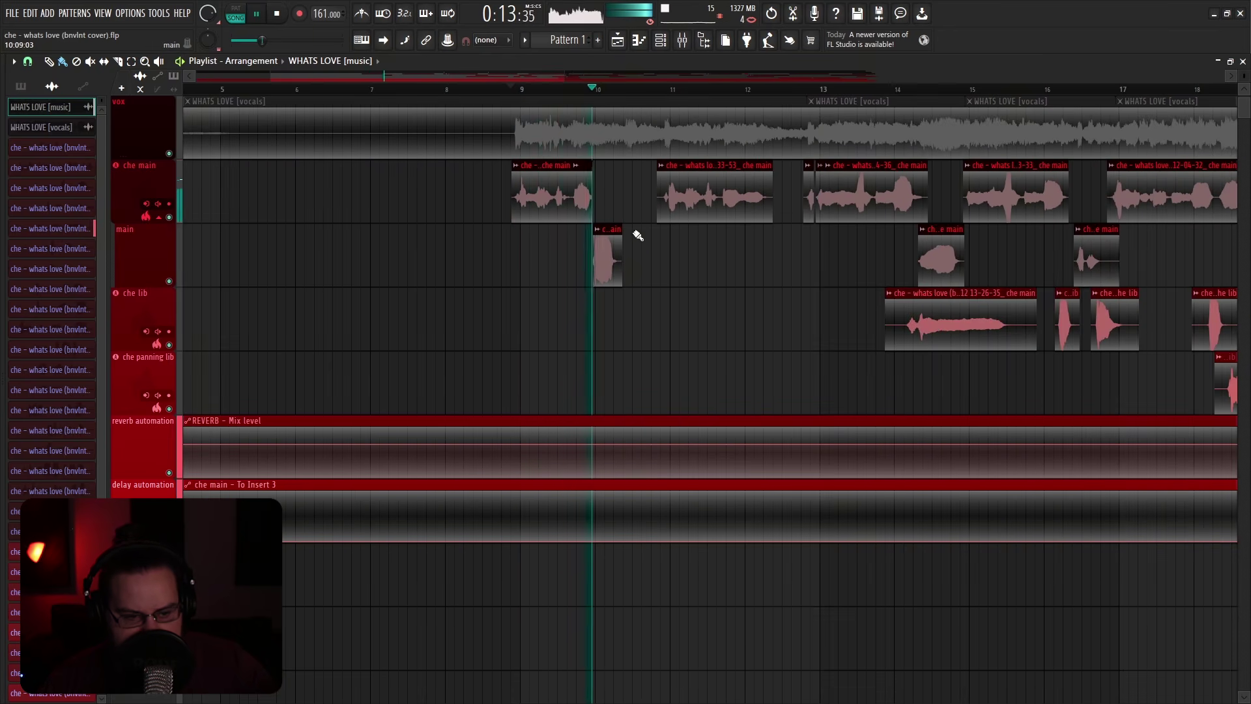
pyautogui.press('space')
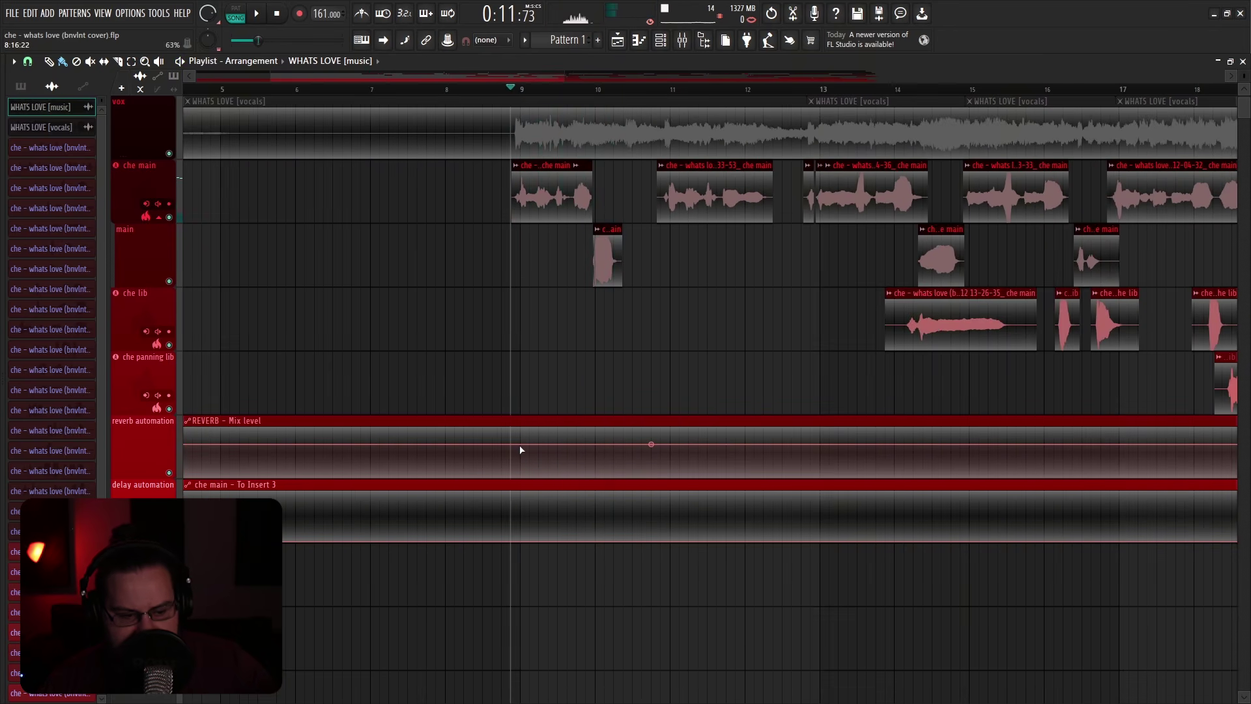
pyautogui.moveTo(521, 449); pyautogui.dragTo(589, 483)
pyautogui.press('space')
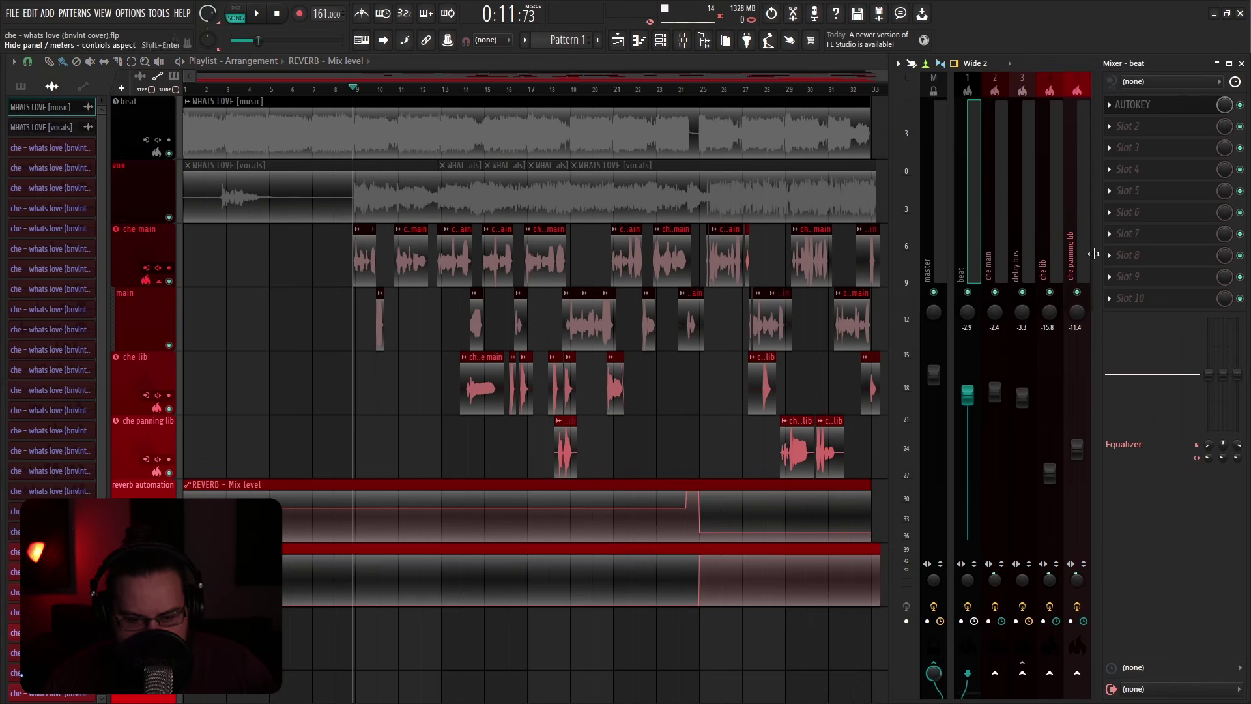
# Step: Open AUTOTUNE on the che main mixer track, collapse its Advanced section and view the available keys without changing the key
pyautogui.click(999, 238)
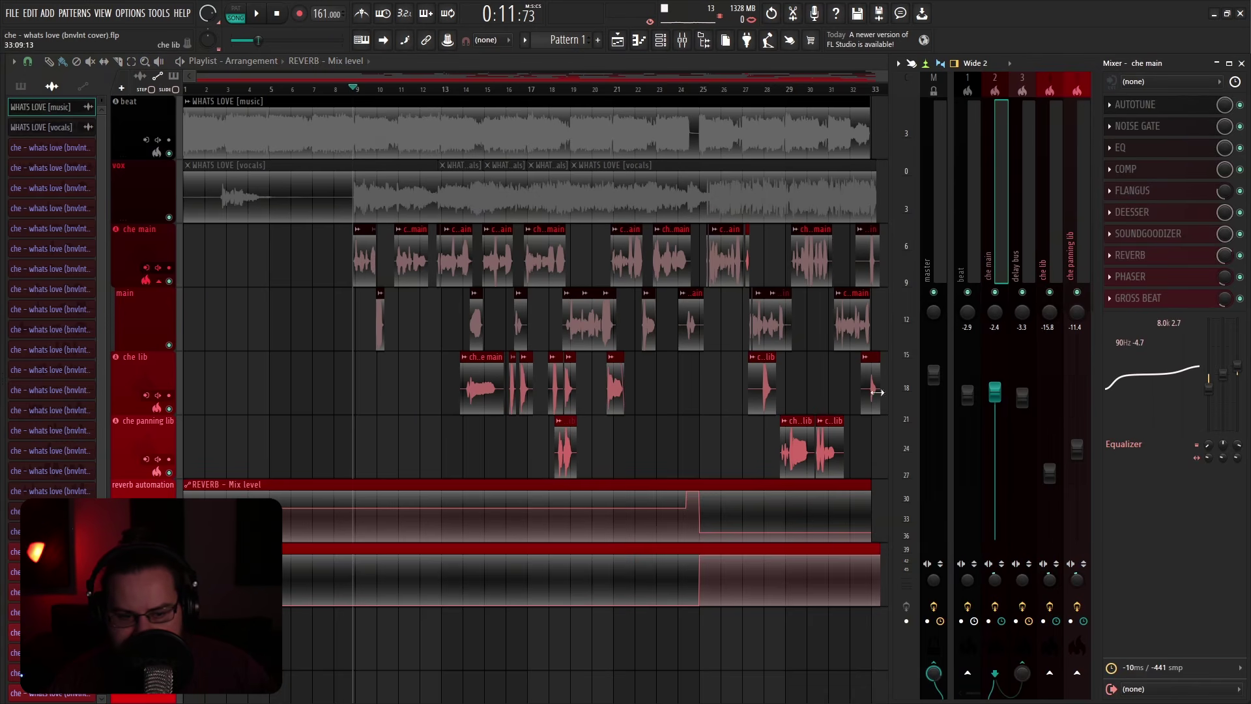
pyautogui.click(1172, 112)
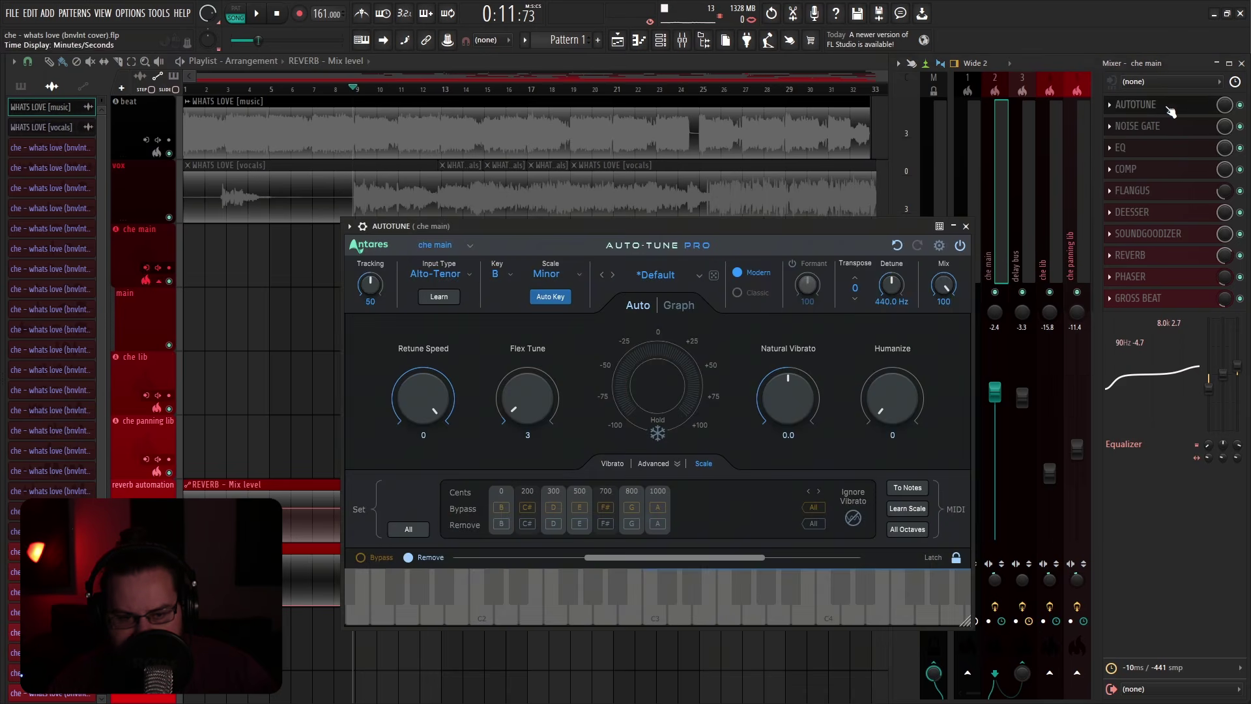
pyautogui.moveTo(838, 222); pyautogui.dragTo(1033, 84)
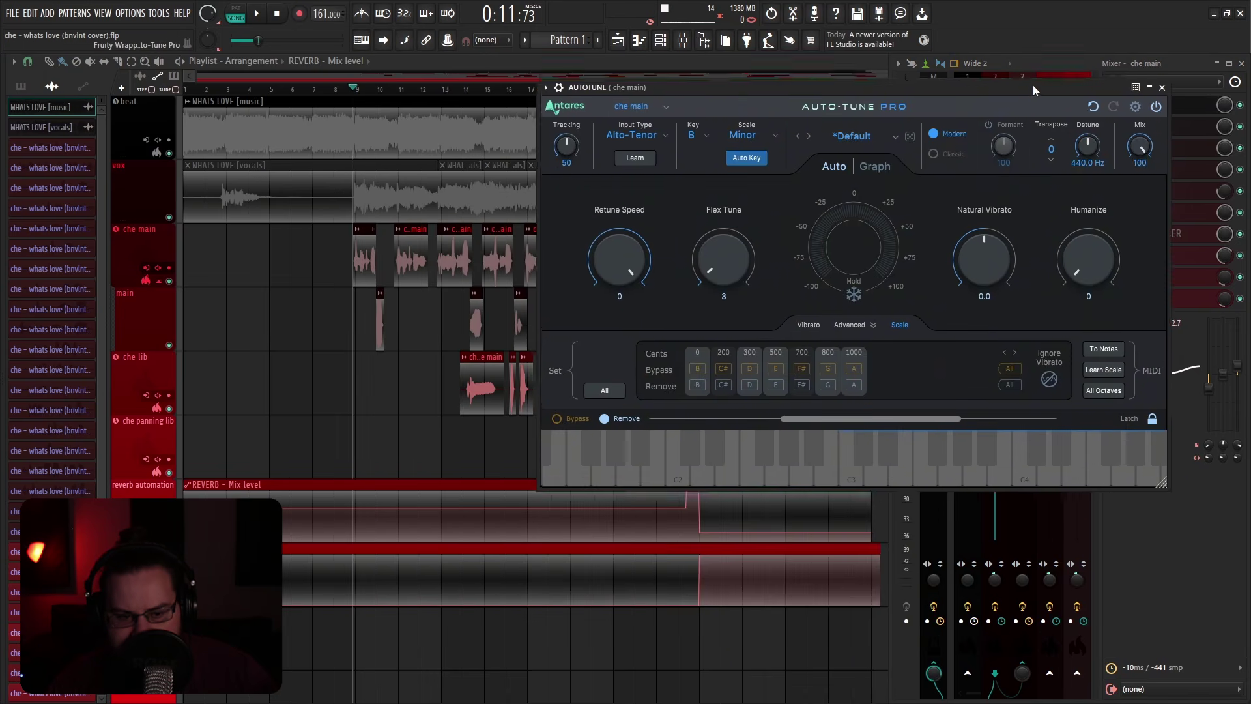
pyautogui.click(876, 321)
pyautogui.moveTo(972, 88); pyautogui.dragTo(990, 75)
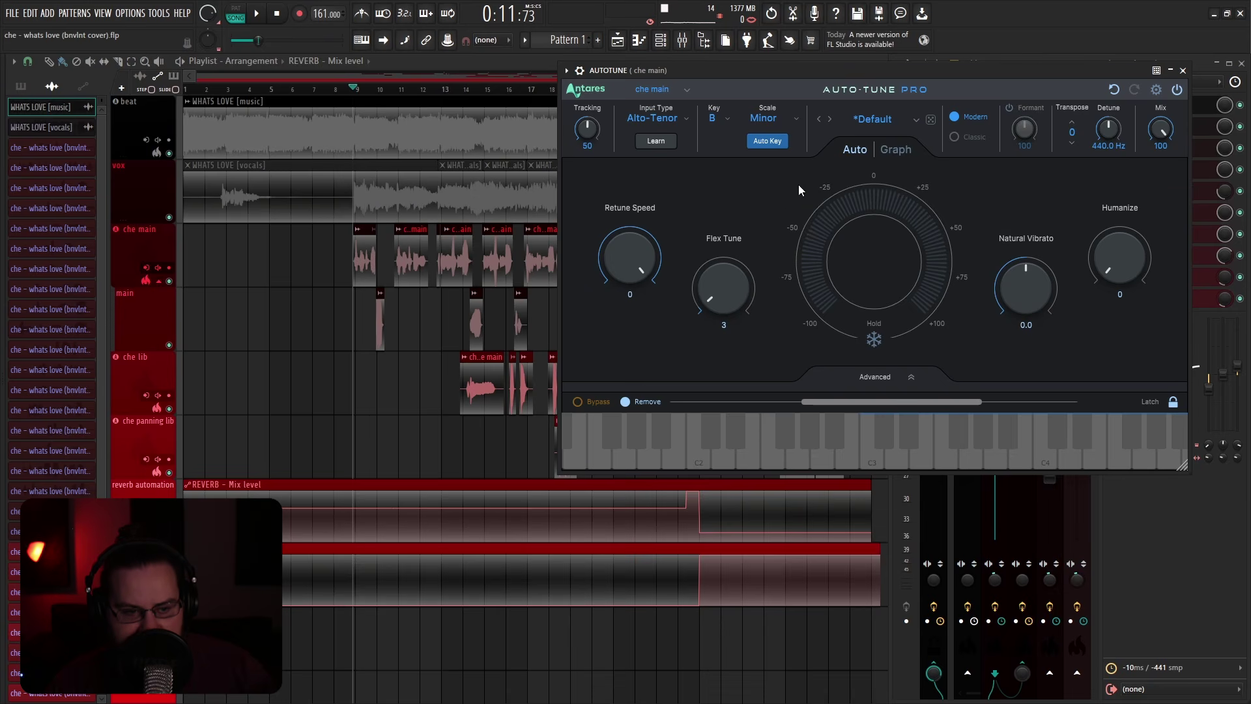
pyautogui.click(711, 119)
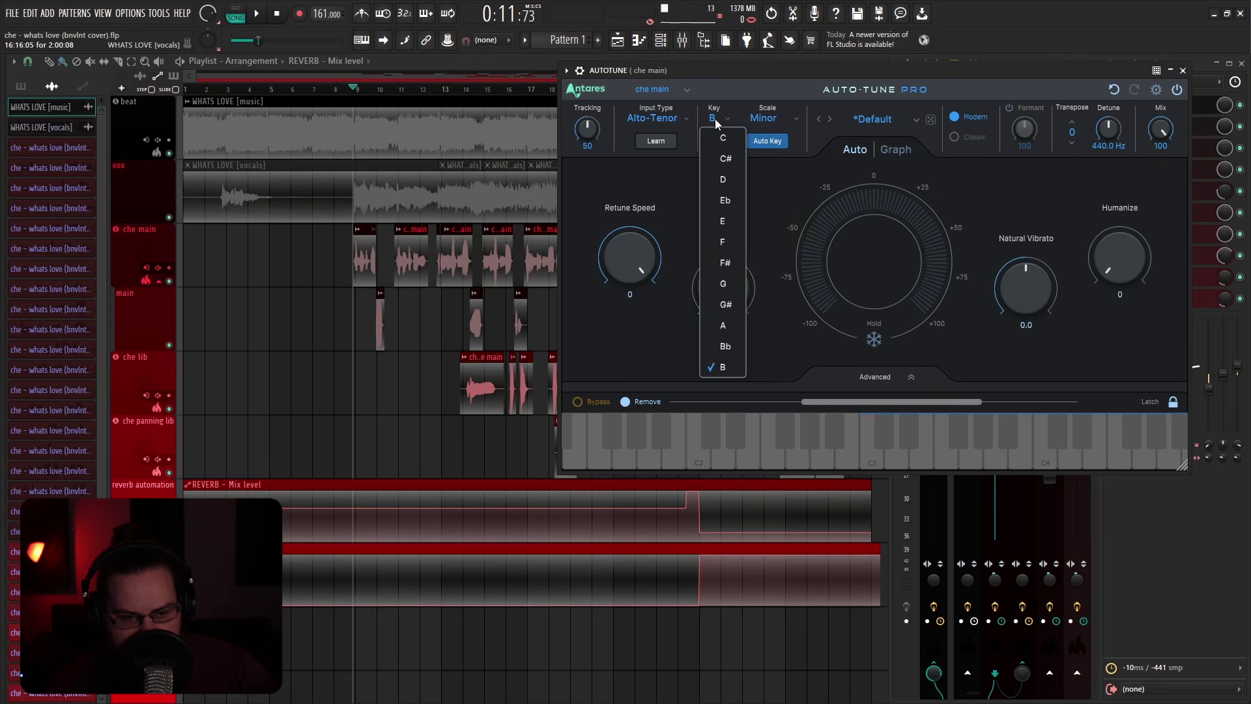
pyautogui.click(714, 119)
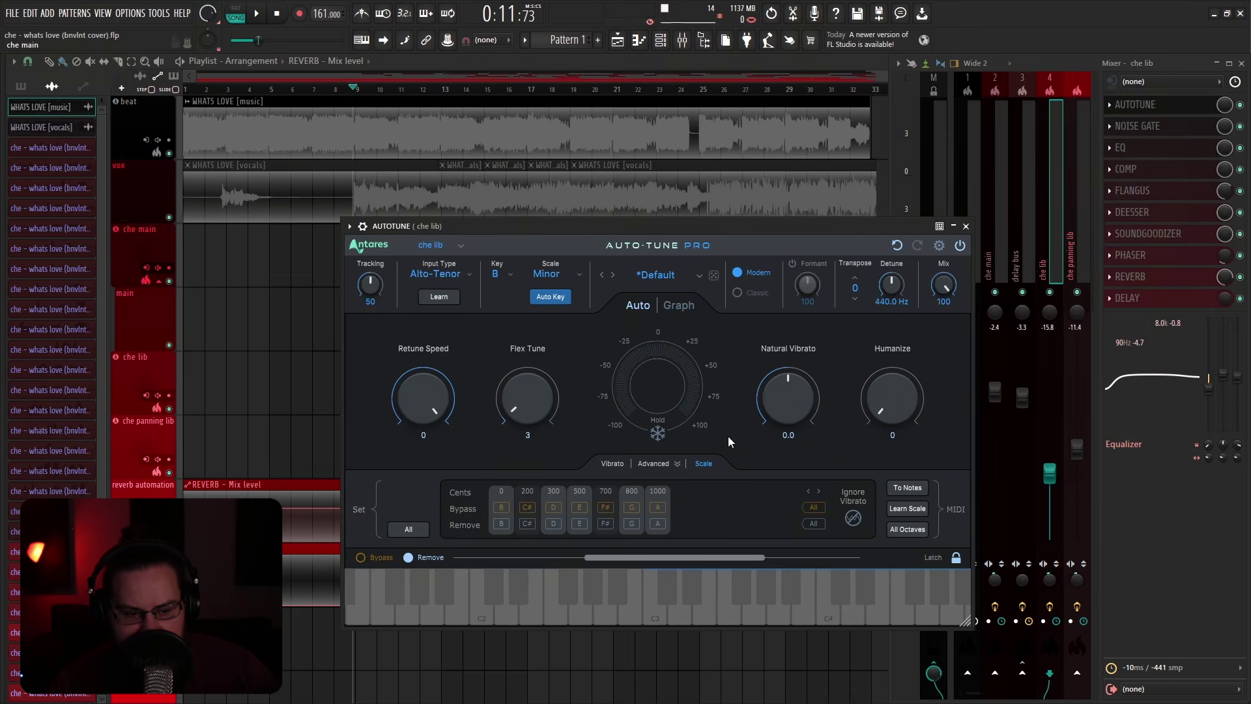
# Step: Collapse the Advanced section of AUTOTUNE on che lib and on che panning lib, and close both plugin windows
pyautogui.click(670, 466)
pyautogui.moveTo(866, 229); pyautogui.dragTo(1040, 113)
pyautogui.click(1128, 111)
pyautogui.click(1083, 151)
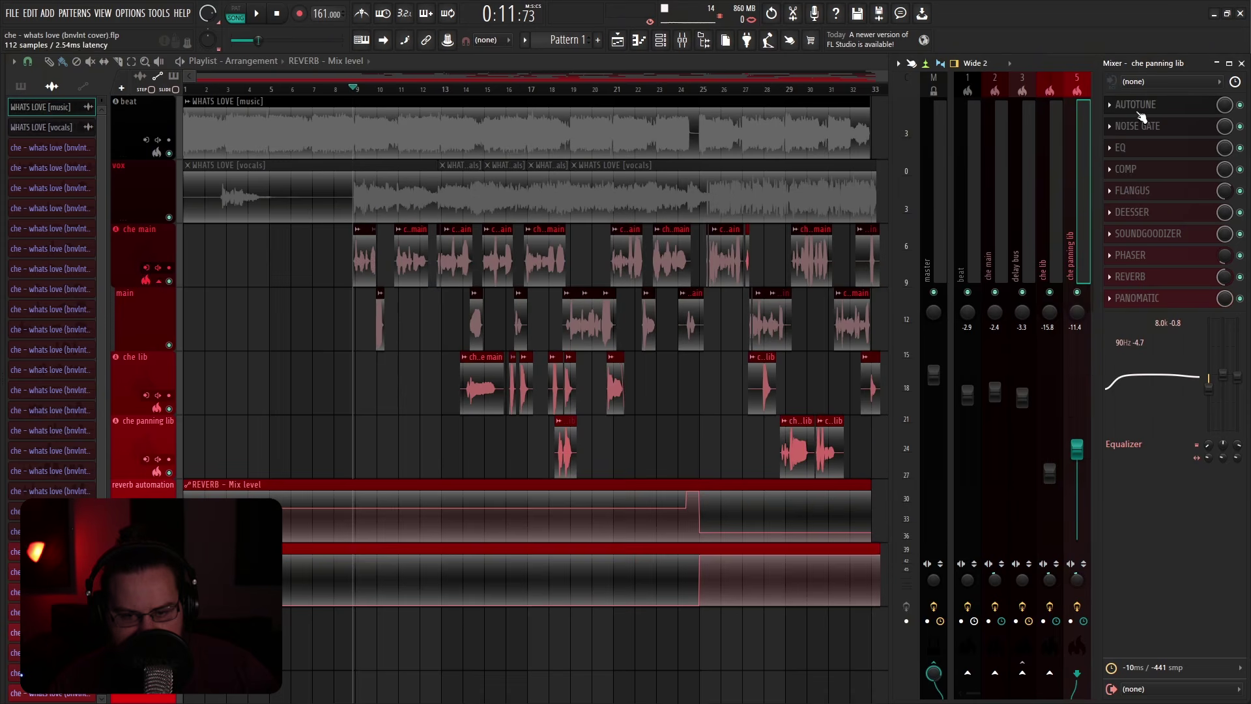
pyautogui.click(1137, 105)
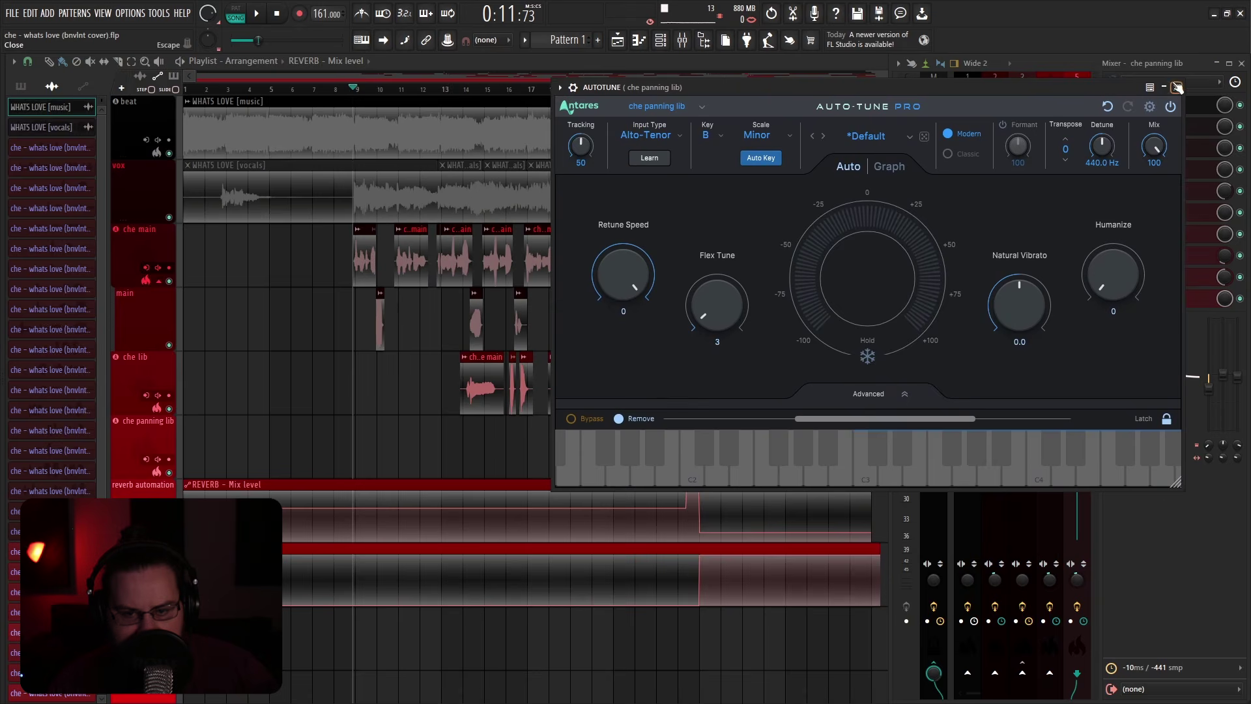
pyautogui.click(966, 226)
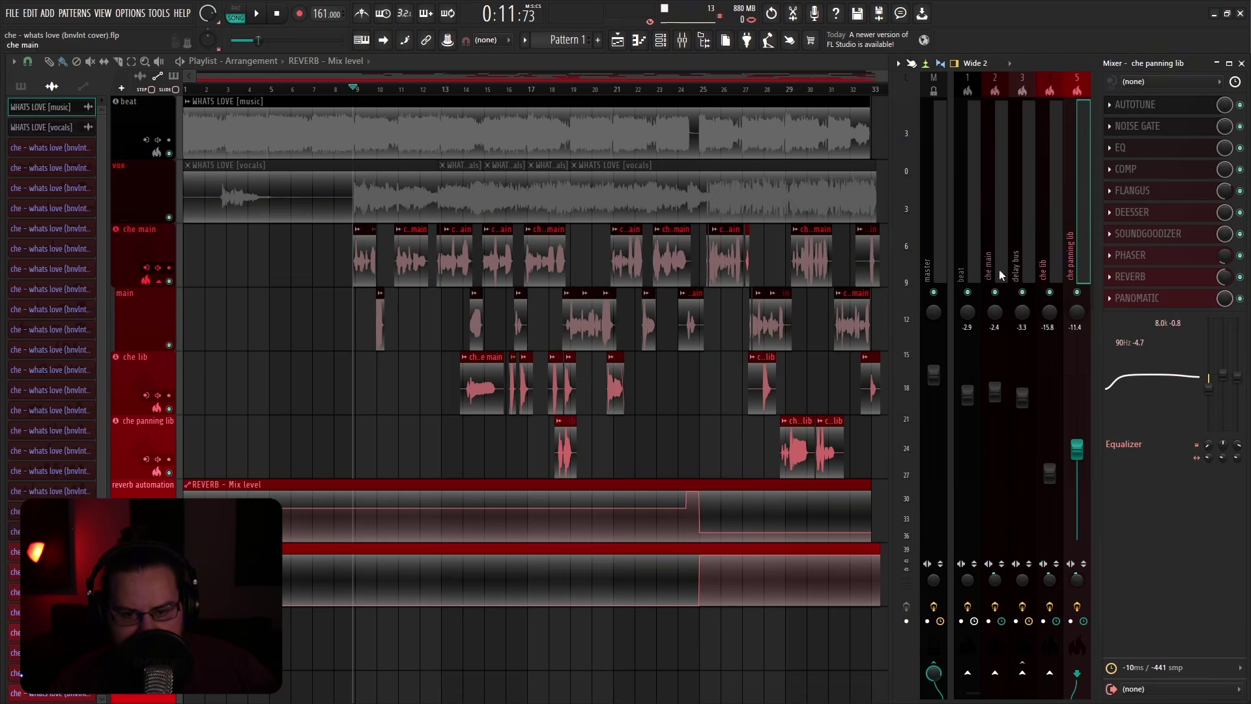